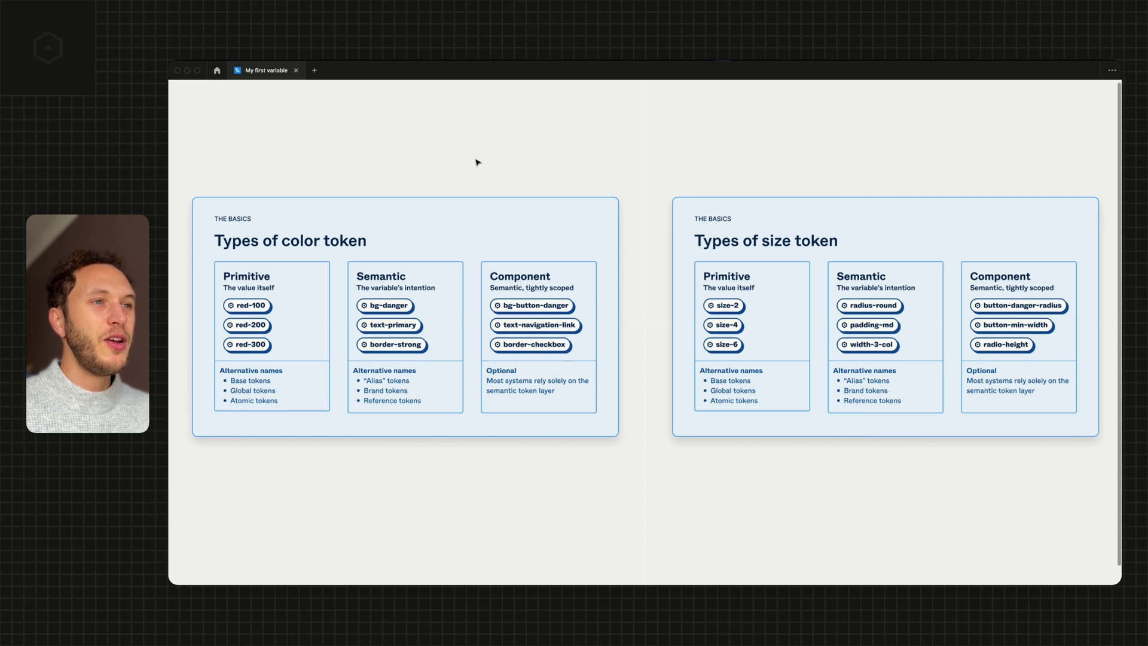
Step: Zoom to fit the Types of color token slide with its Primitive, Semantic and Component columns
key("shift+2")
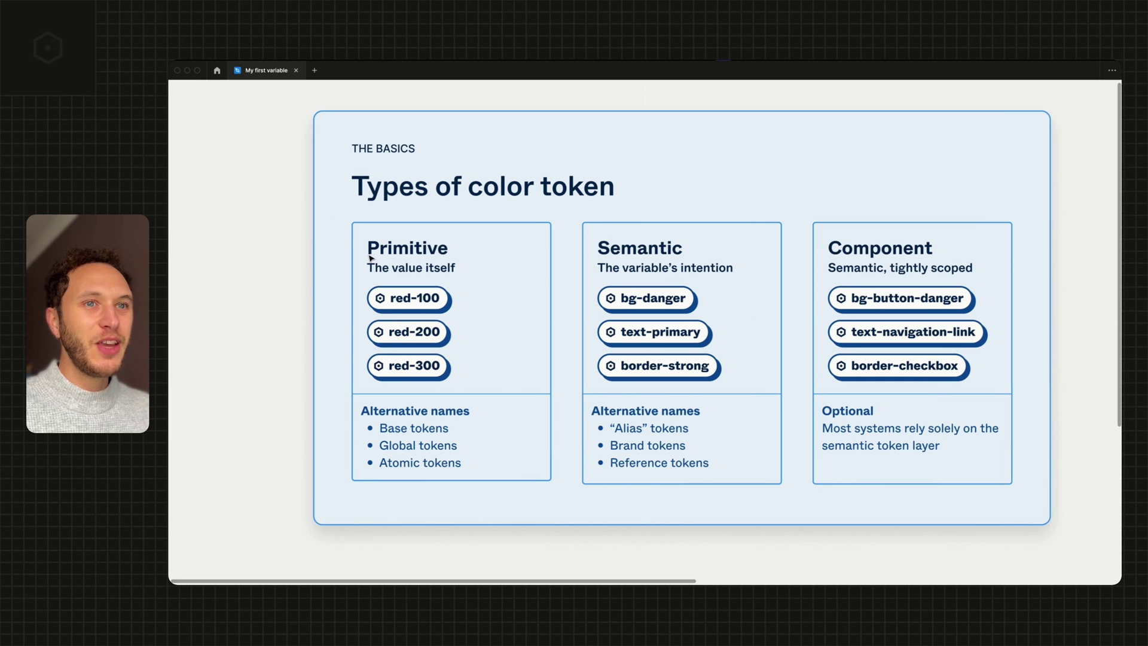
Step: Draw a square beside the color token slide and fill it pink FFA7A7
key("ctrl+backslash")
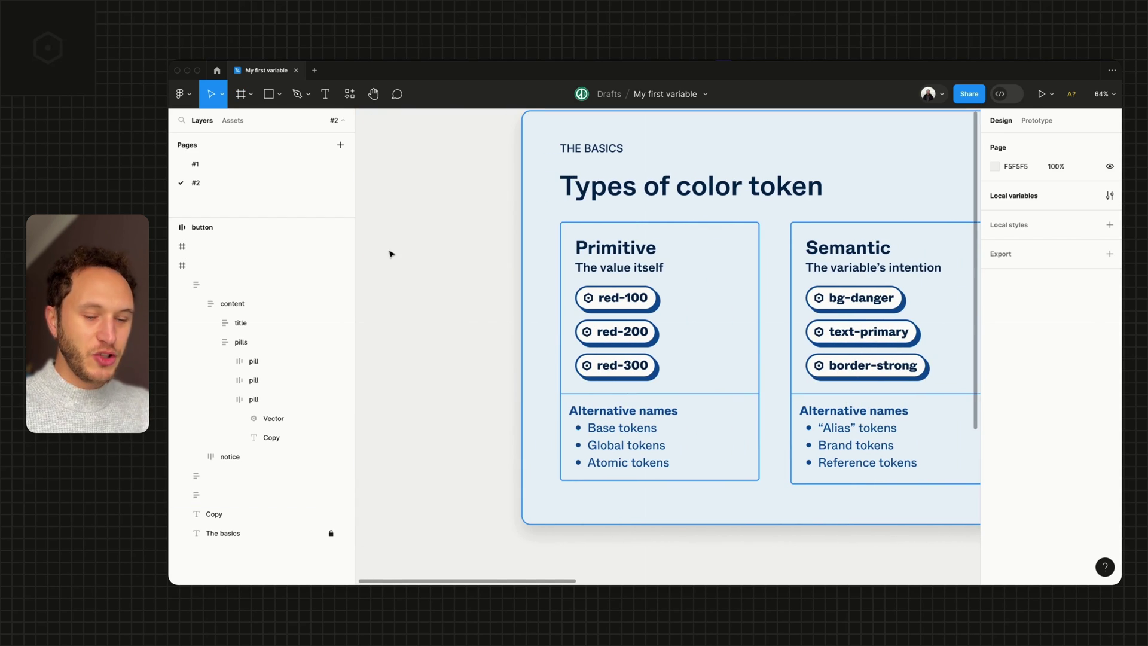
key("r")
left_click_drag(396, 220, 485, 310)
scroll(392, 256, "up", 5)
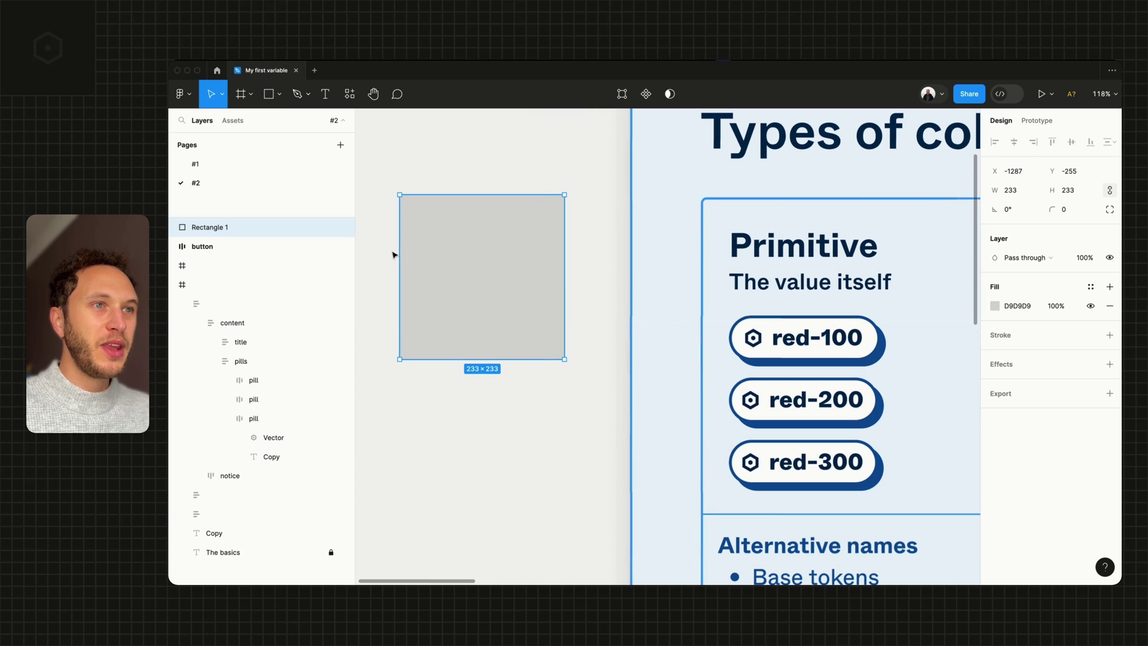
left_click(995, 307)
left_click_drag(968, 335, 983, 310)
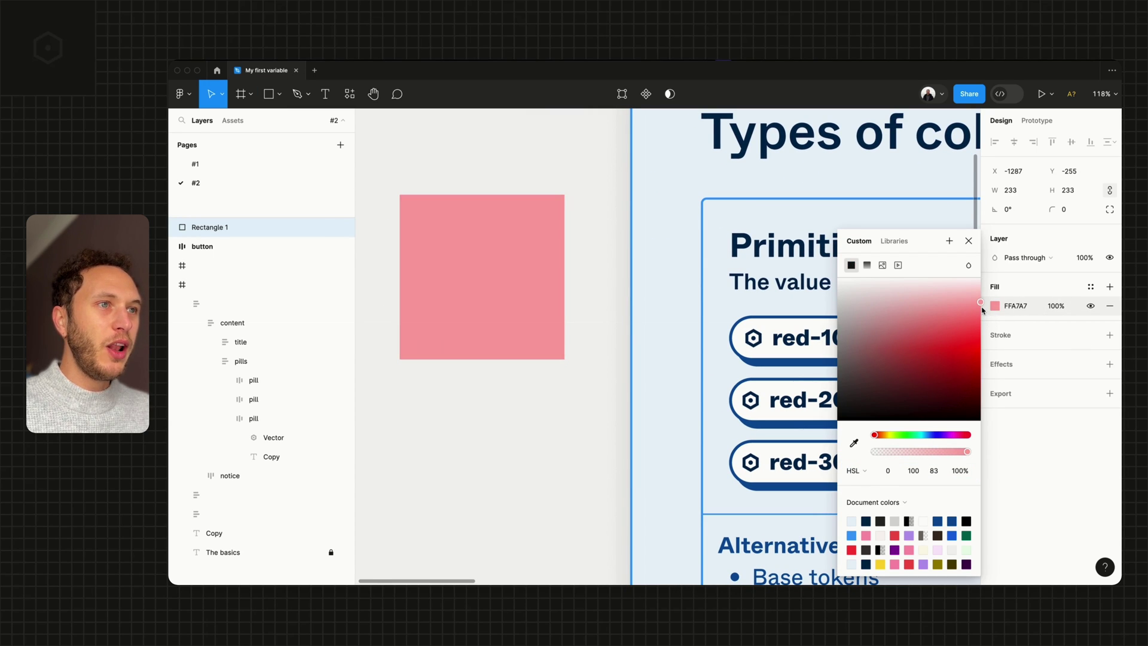
left_click(968, 240)
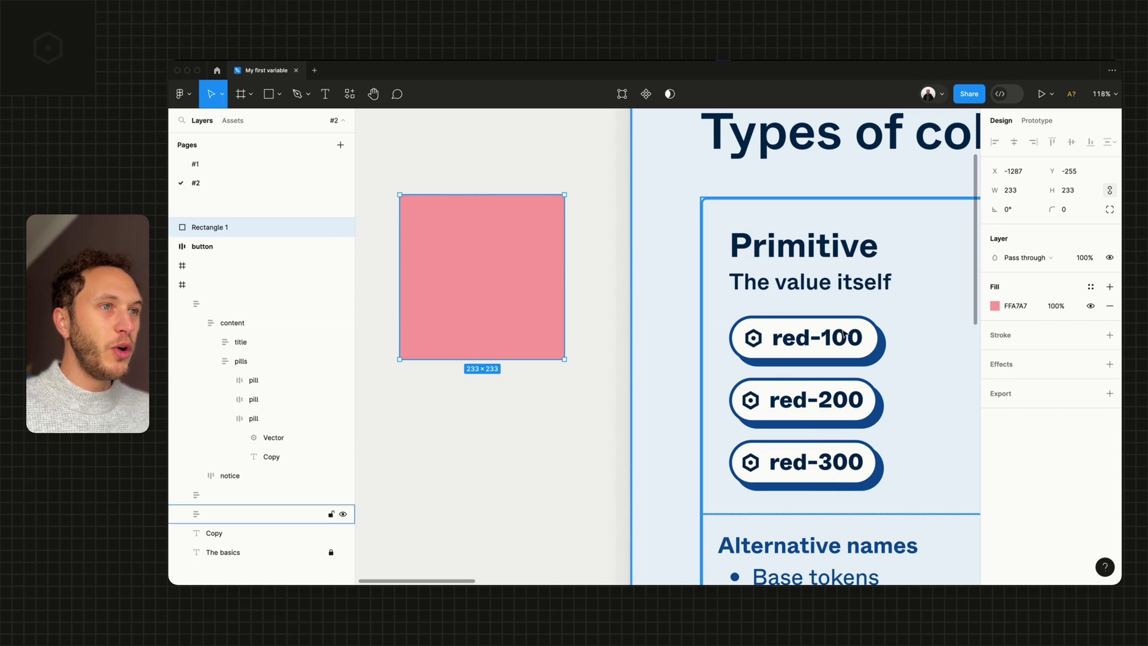
Step: Duplicate the pink square below and recolour the copy bright red FF2A2A
left_click_drag(472, 259, 484, 433)
scroll(484, 432, "down", 2)
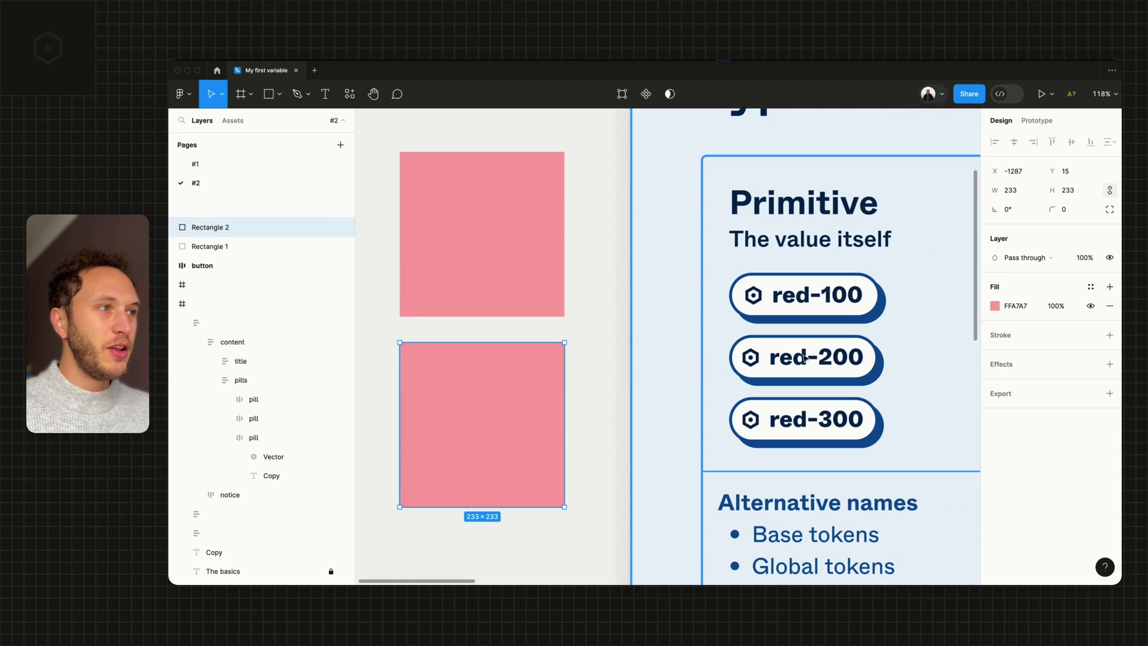
left_click(995, 305)
mouse_move(966, 350)
left_mouse_down()
mouse_move(985, 350)
mouse_move(981, 338)
left_mouse_up()
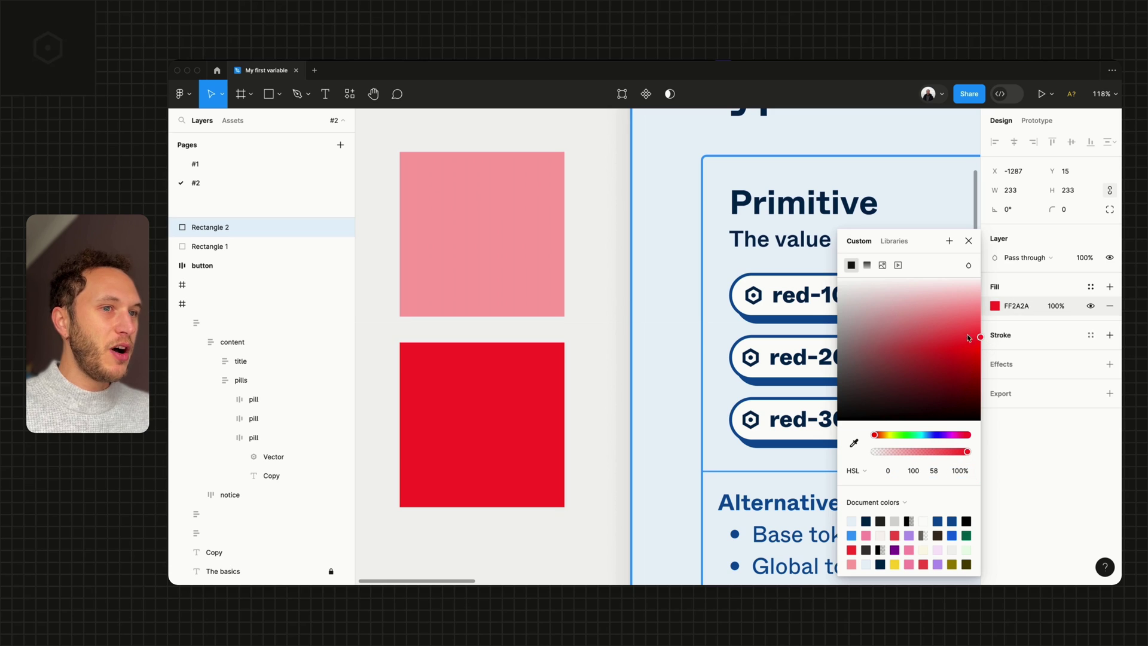
left_click(969, 240)
scroll(503, 381, "down", 3)
Step: Add a third copy below the red square in dark red 860000
left_click_drag(502, 381, 510, 550)
left_click(995, 306)
left_click_drag(980, 336, 984, 389)
key("Escape")
scroll(441, 322, "down", 3)
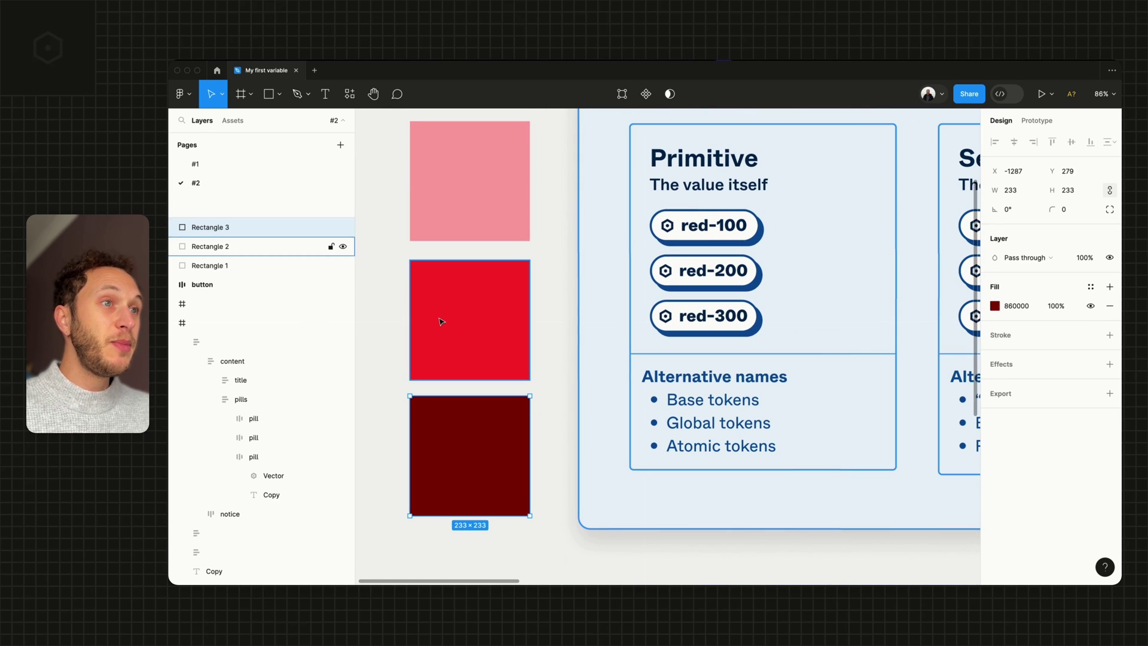
key("ctrl+backslash")
left_click(315, 321)
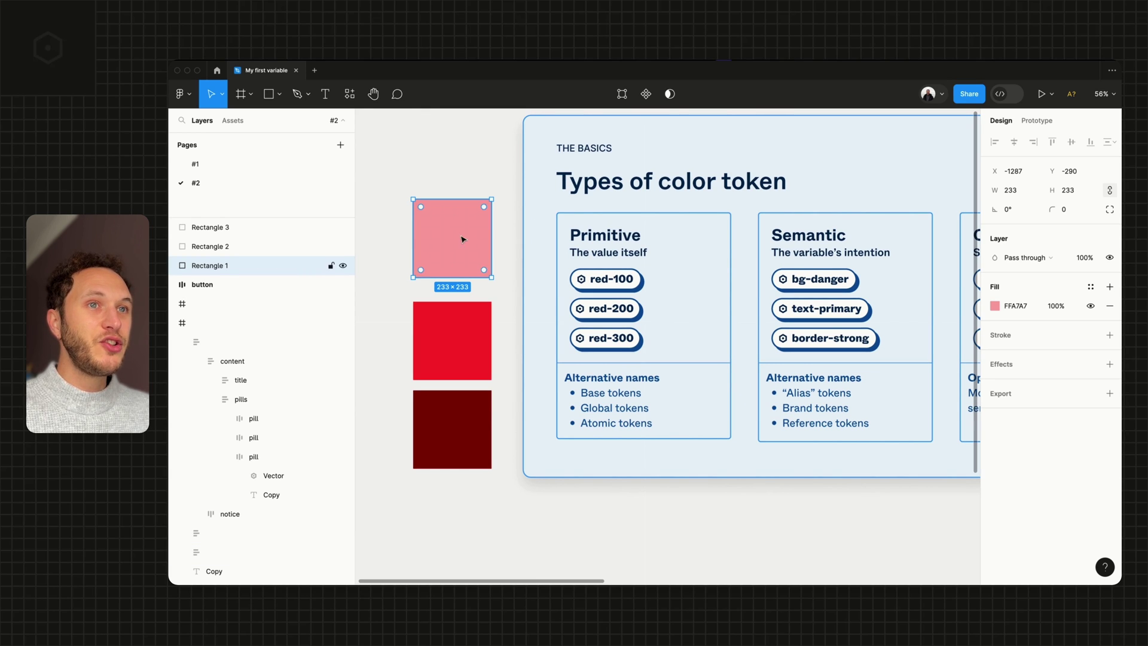
Step: Shift the top square's fill hue from pink to peach FFD6A7
left_click(995, 306)
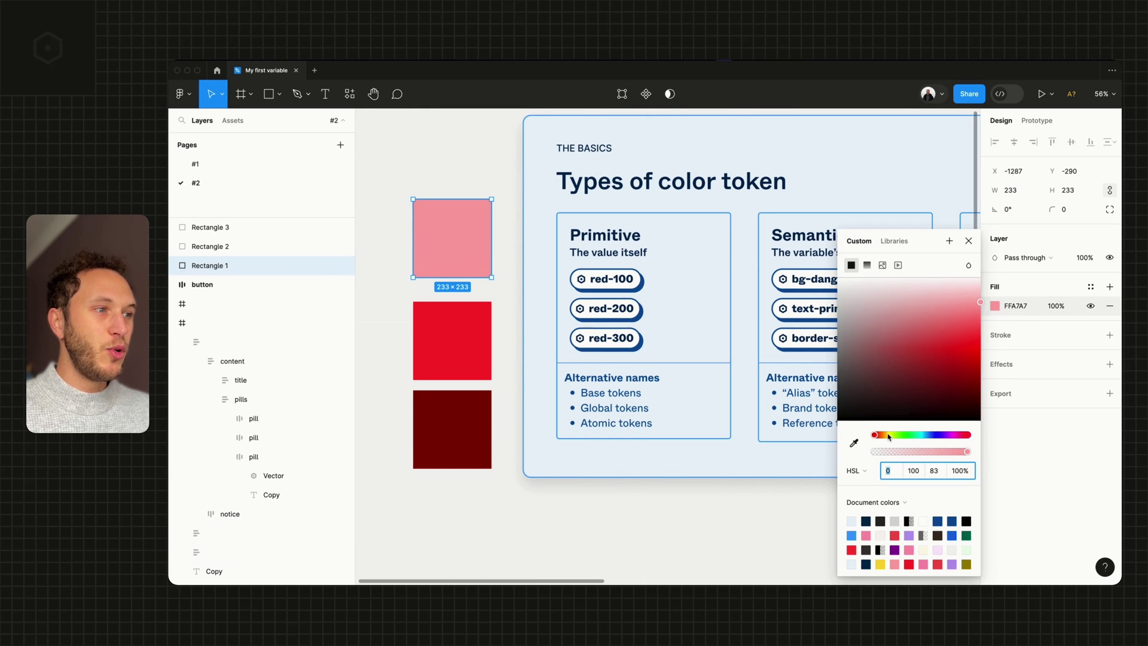
left_click_drag(888, 437, 884, 436)
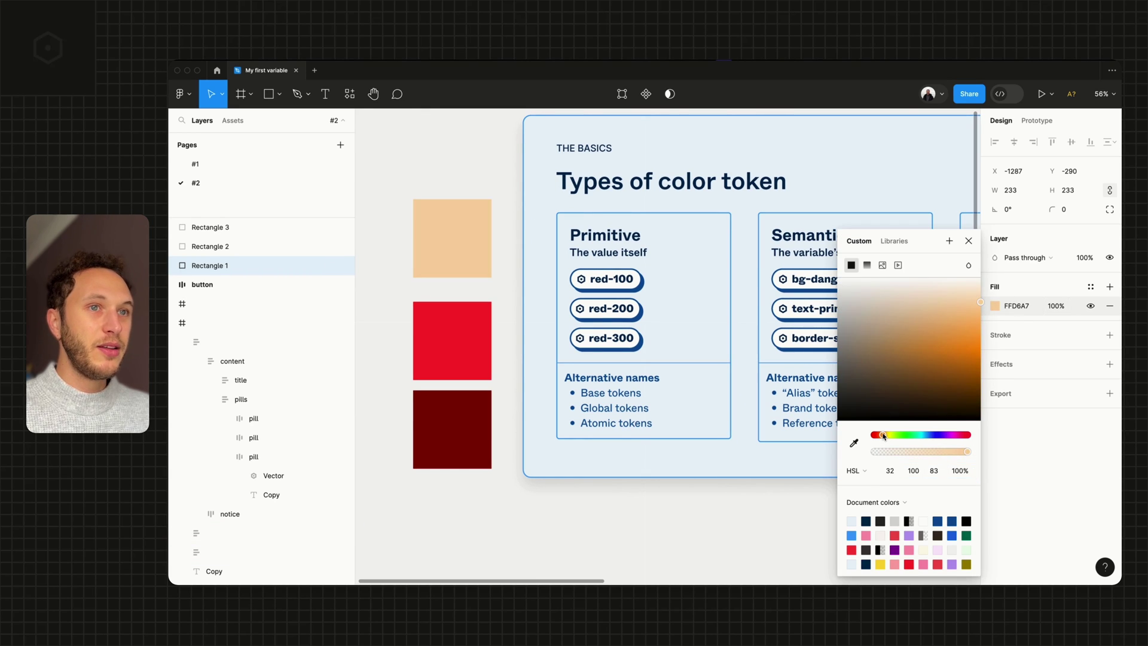
left_click(969, 242)
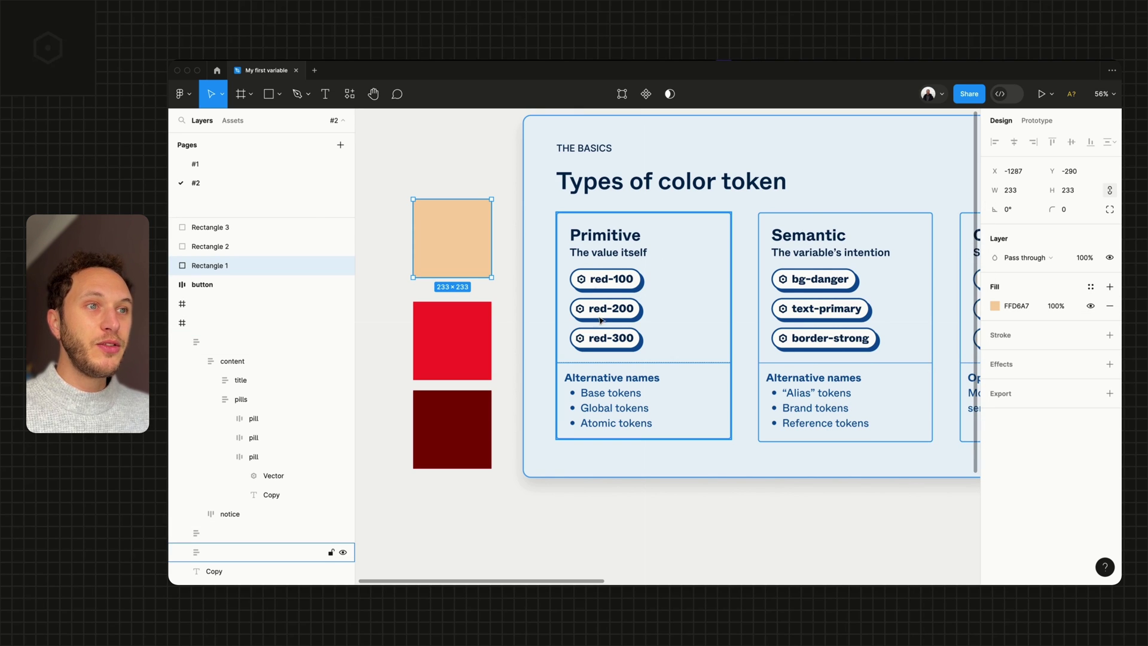
key("ctrl+backslash")
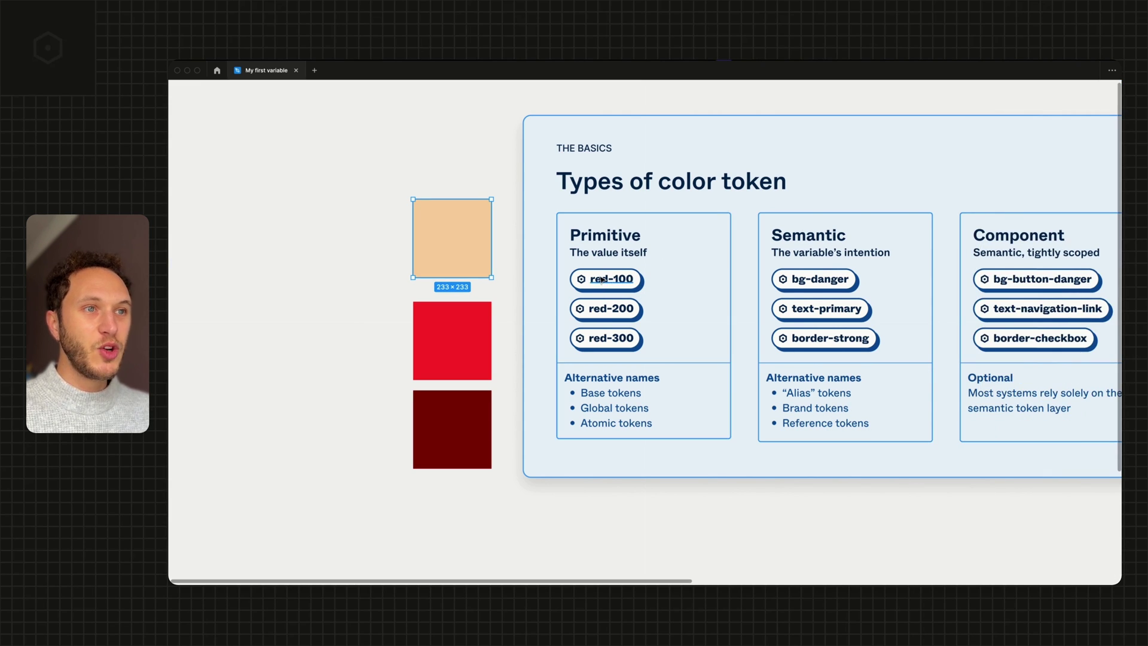
scroll(600, 275, "up", 3)
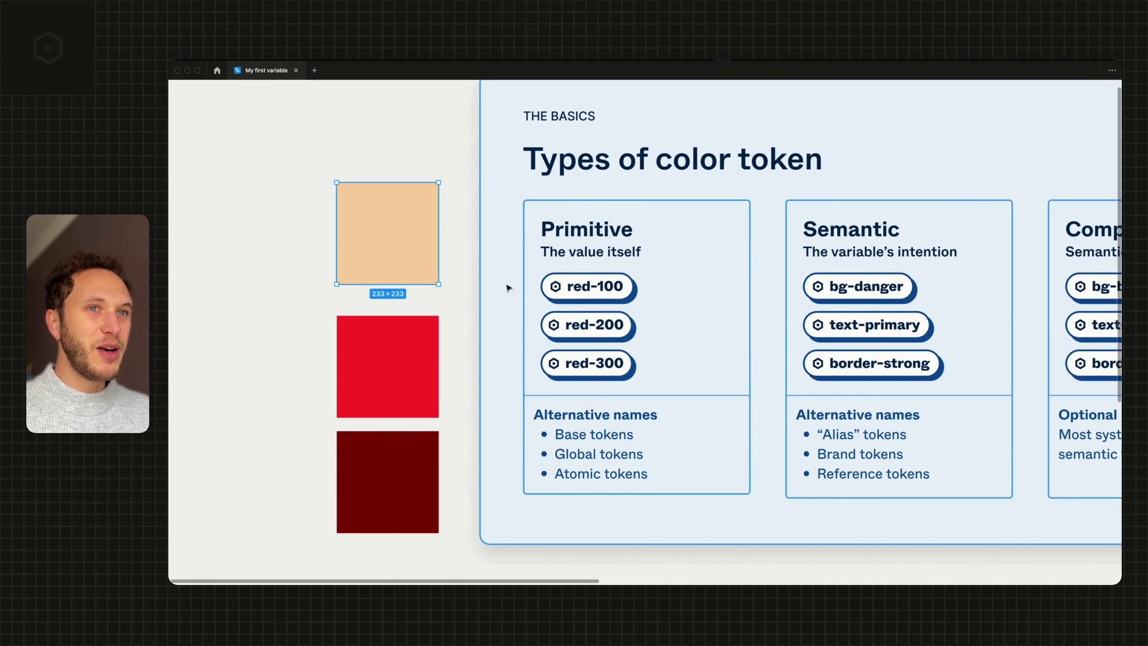
scroll(419, 228, "down", 3)
scroll(419, 226, "right", 2)
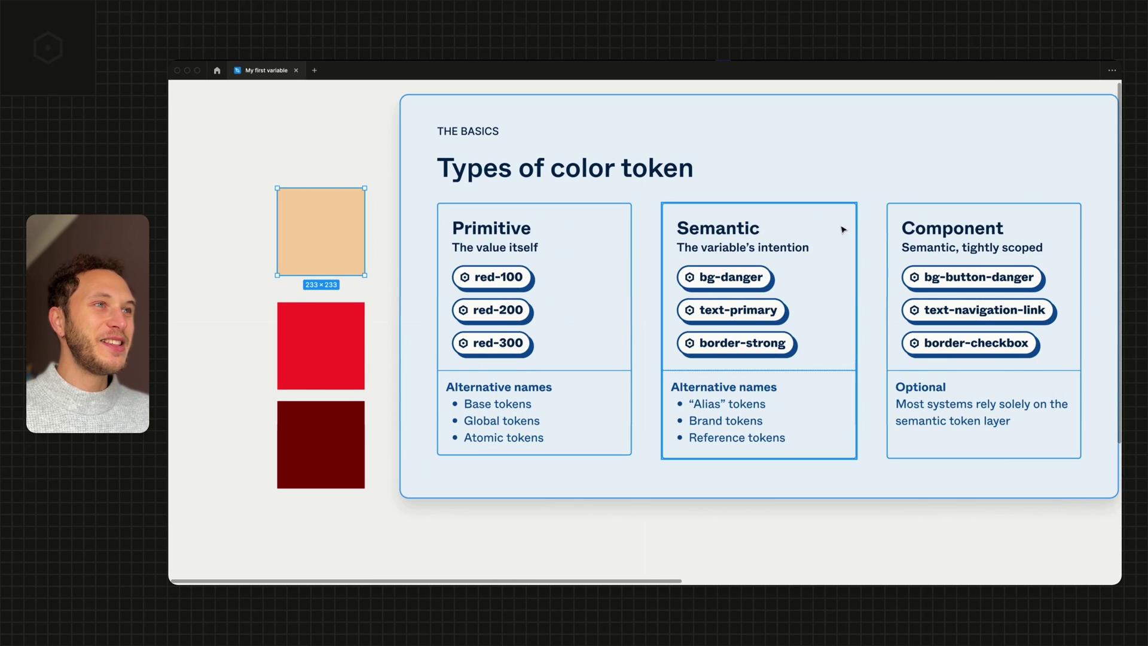
scroll(843, 229, "up", 1)
scroll(843, 229, "right", 1)
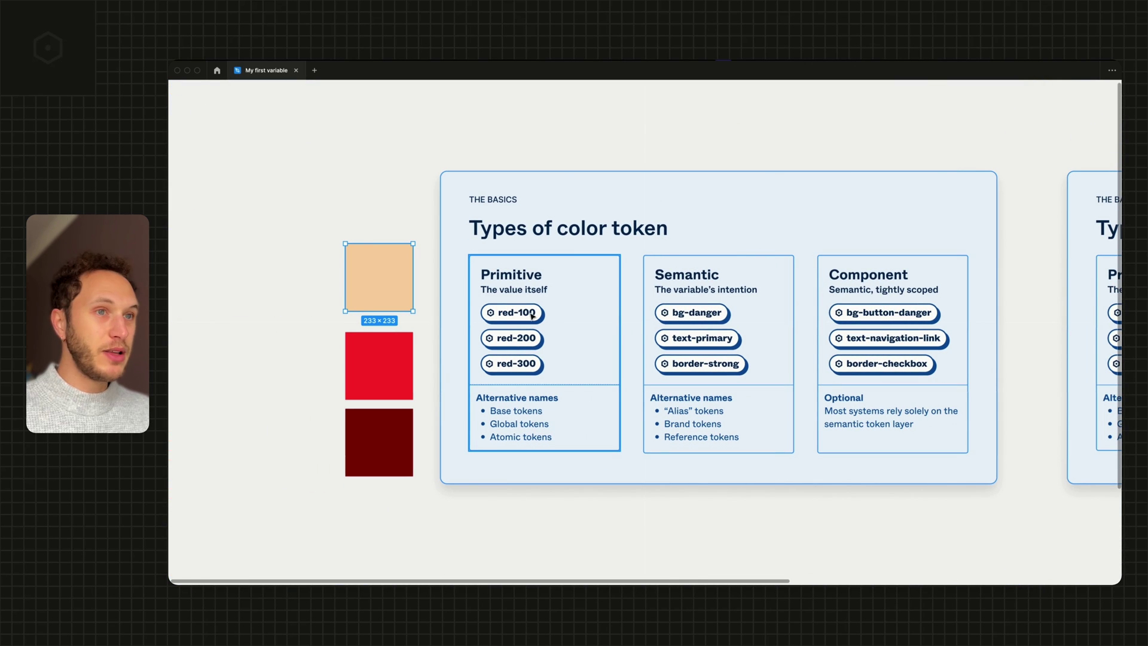
scroll(571, 311, "left", 1)
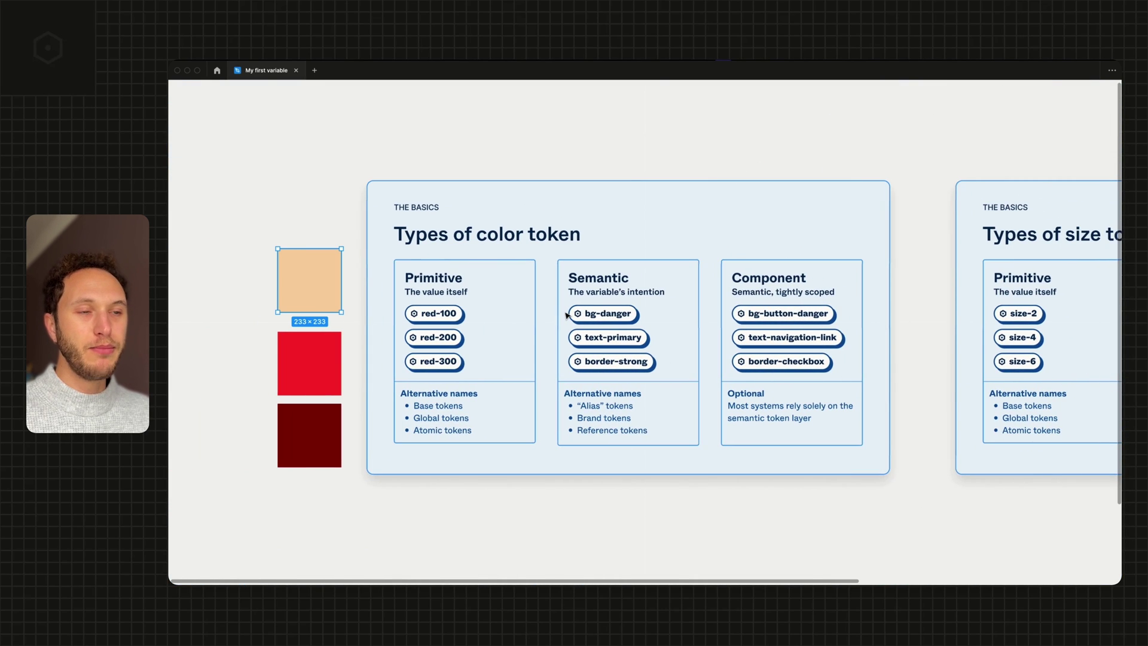
scroll(567, 315, "up", 2)
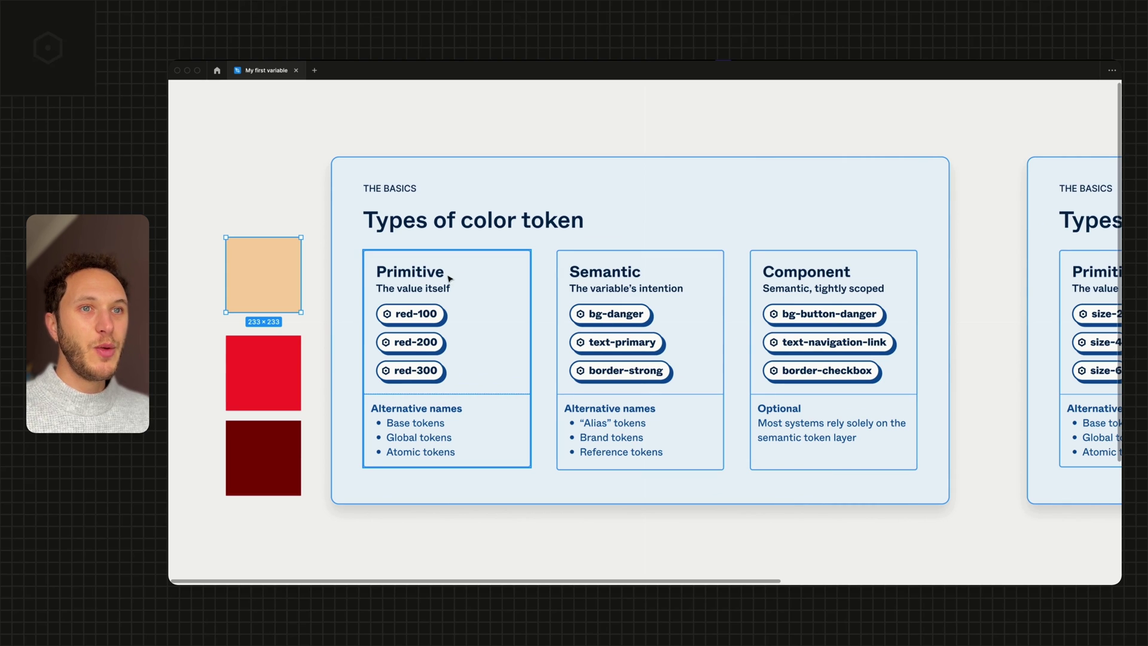
scroll(568, 276, "down", 2)
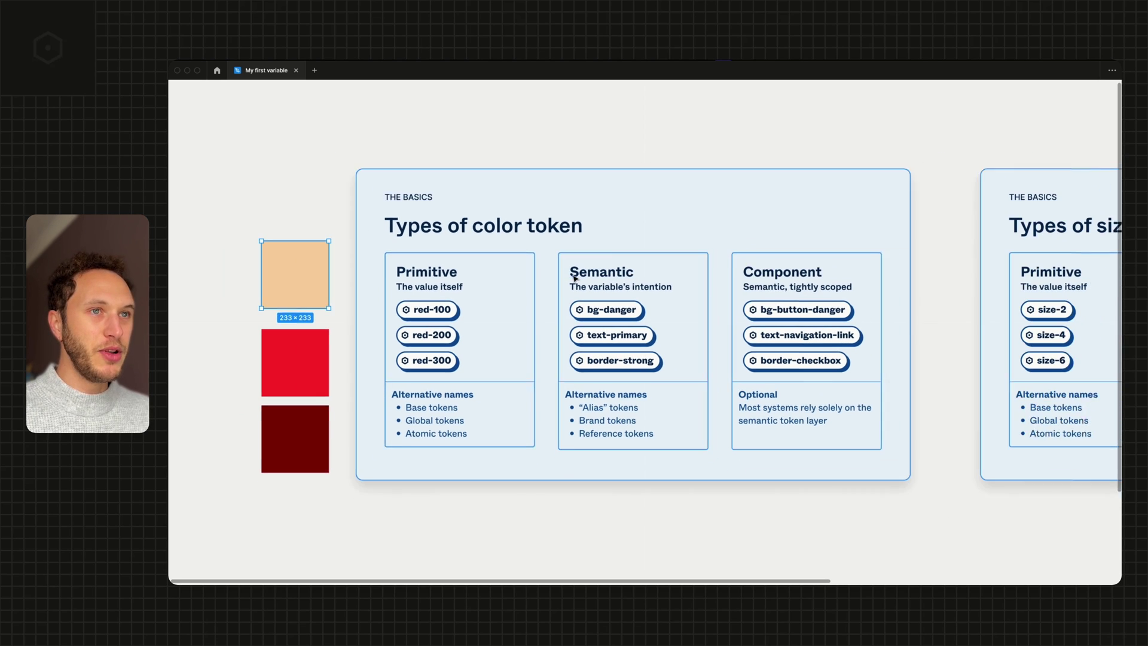
scroll(568, 276, "right", 10)
scroll(517, 260, "up", 3)
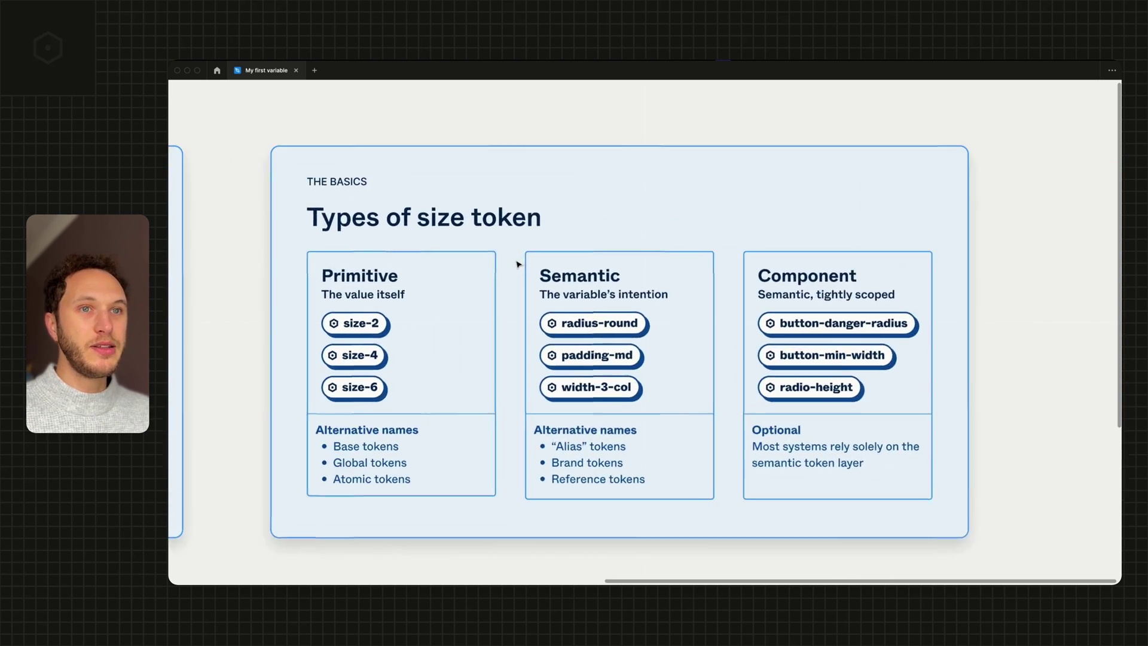
scroll(518, 265, "right", 1)
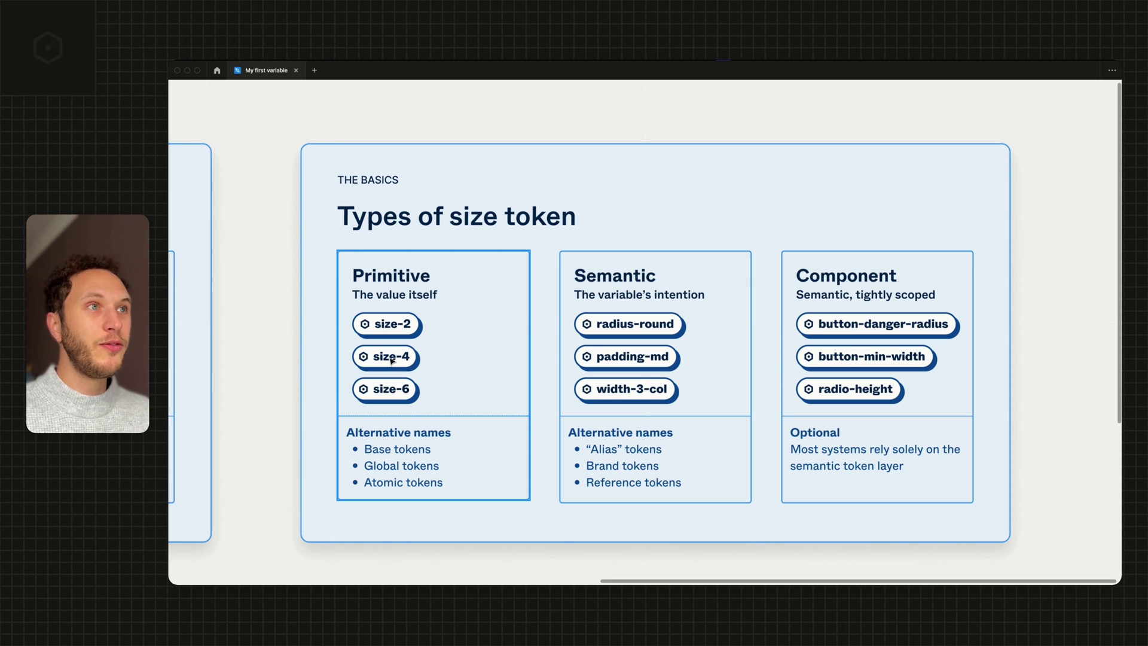
left_click(598, 406)
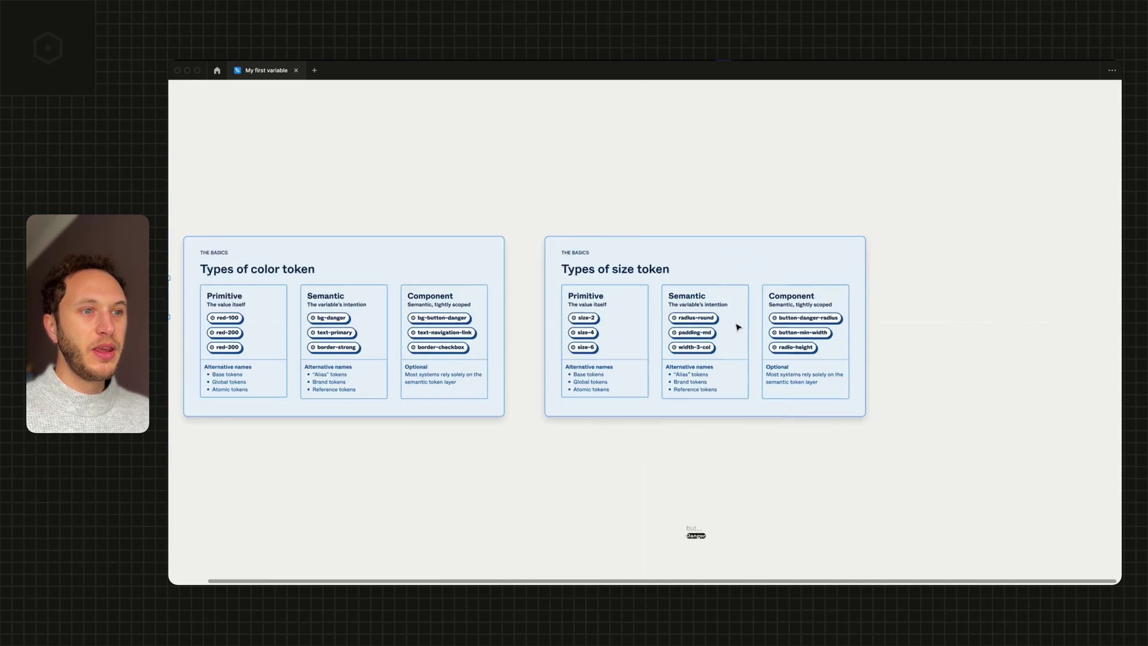
Step: Move the Danger button up toward the slides, zoom in and restore the editing panels
left_click_drag(700, 504, 569, 446)
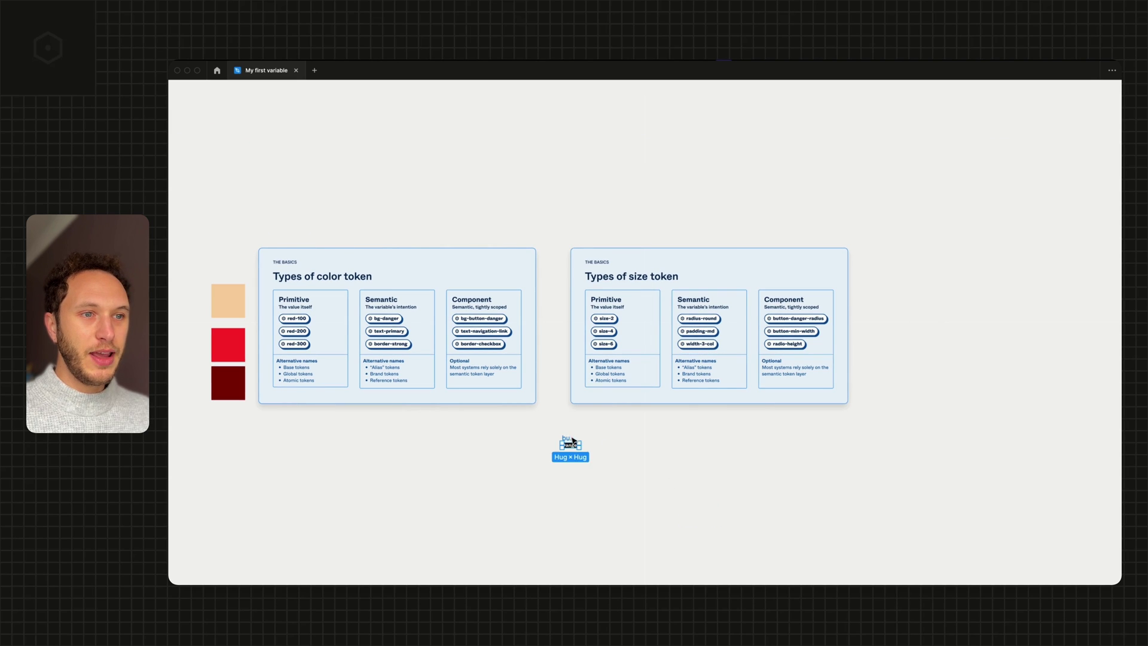
scroll(556, 446, "up", 3)
scroll(556, 446, "up", 5)
scroll(602, 439, "down", 2)
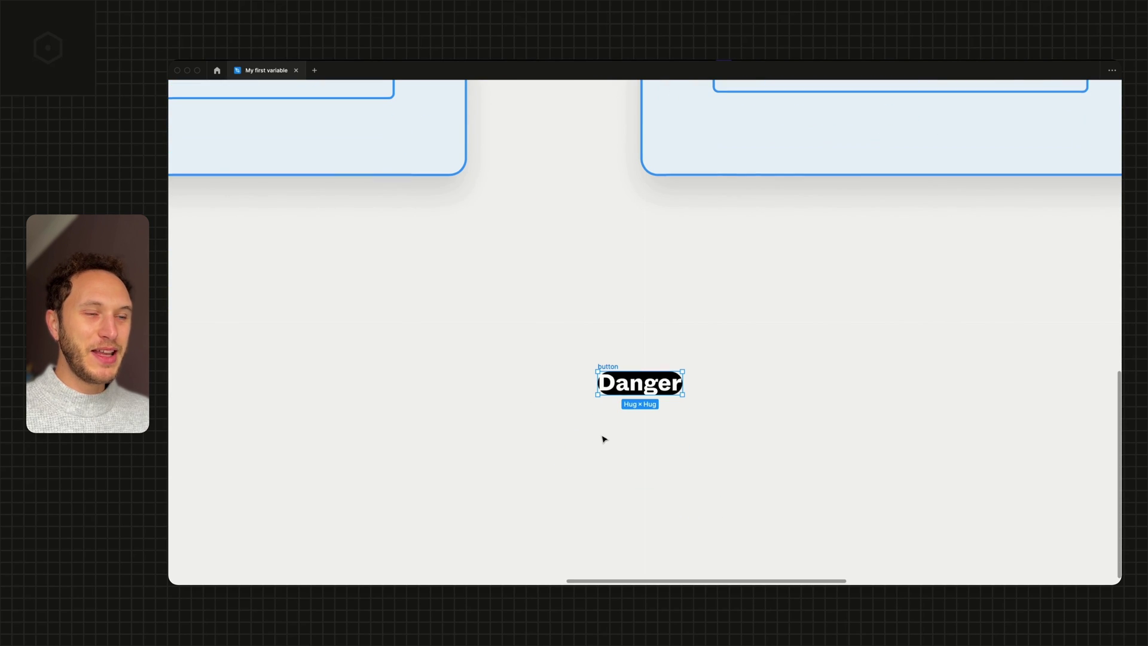
key("super+backslash")
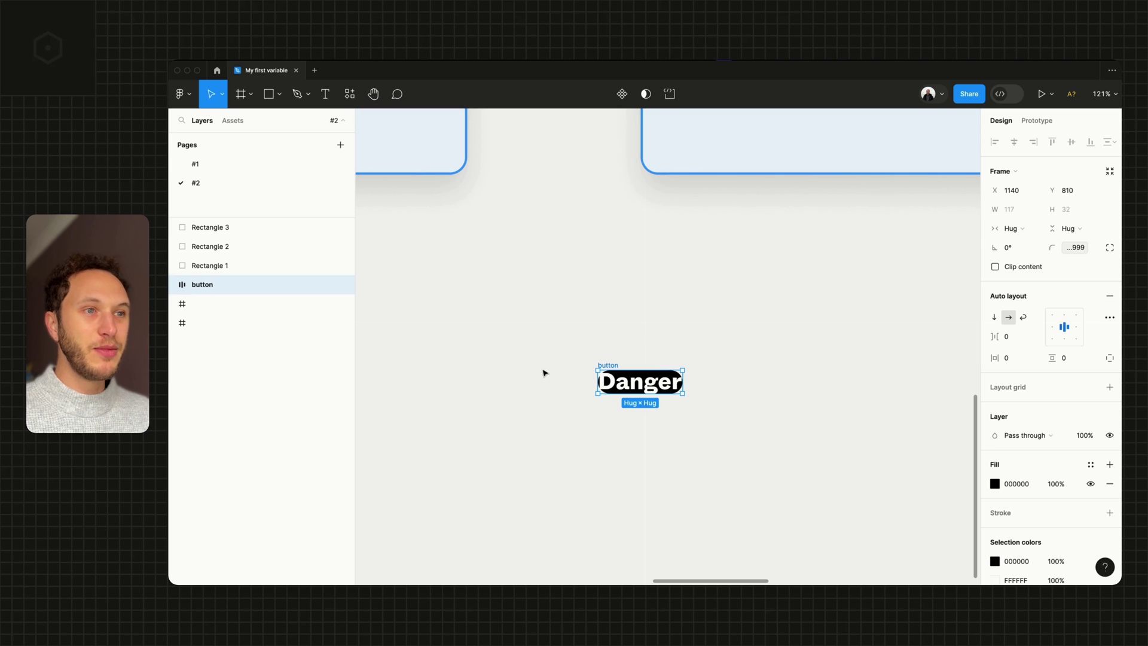
left_click(547, 379)
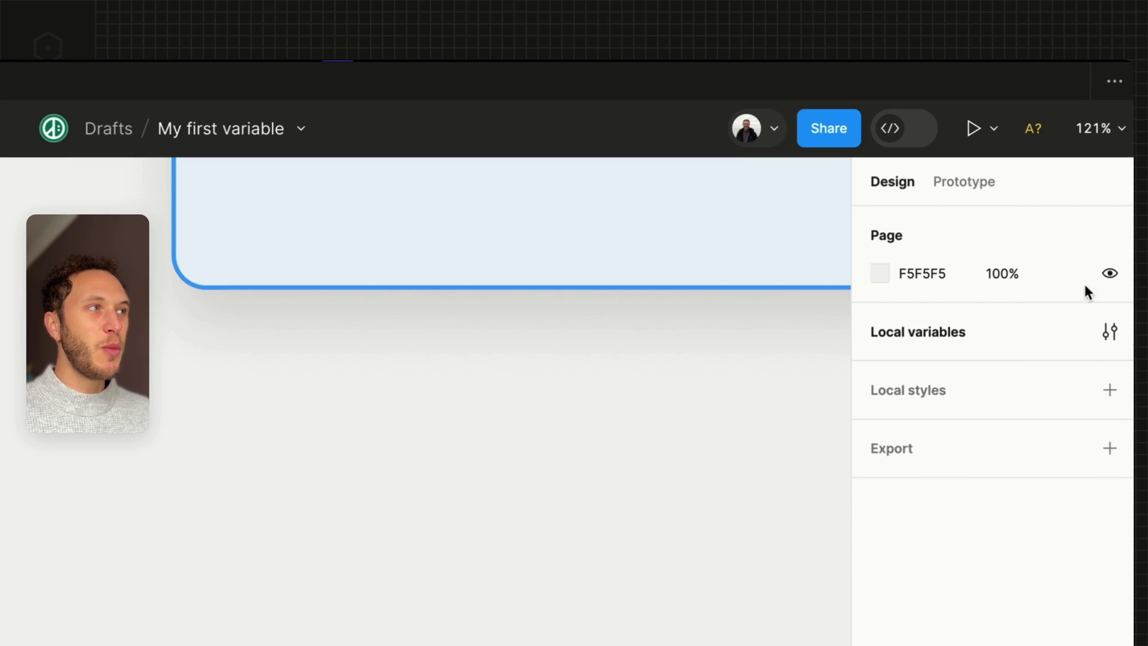
Step: Open local variables to view the Primitive: Color reds, then select the Danger button frame
left_click(1120, 336)
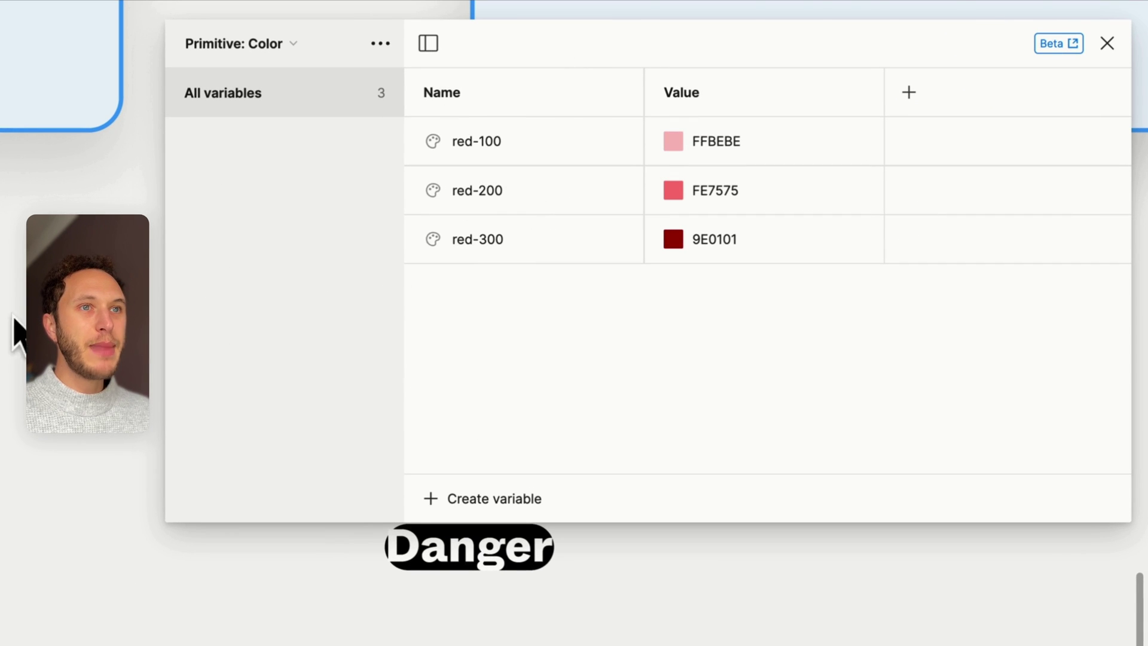
scroll(8, 323, "down", 3)
scroll(8, 323, "right", 5)
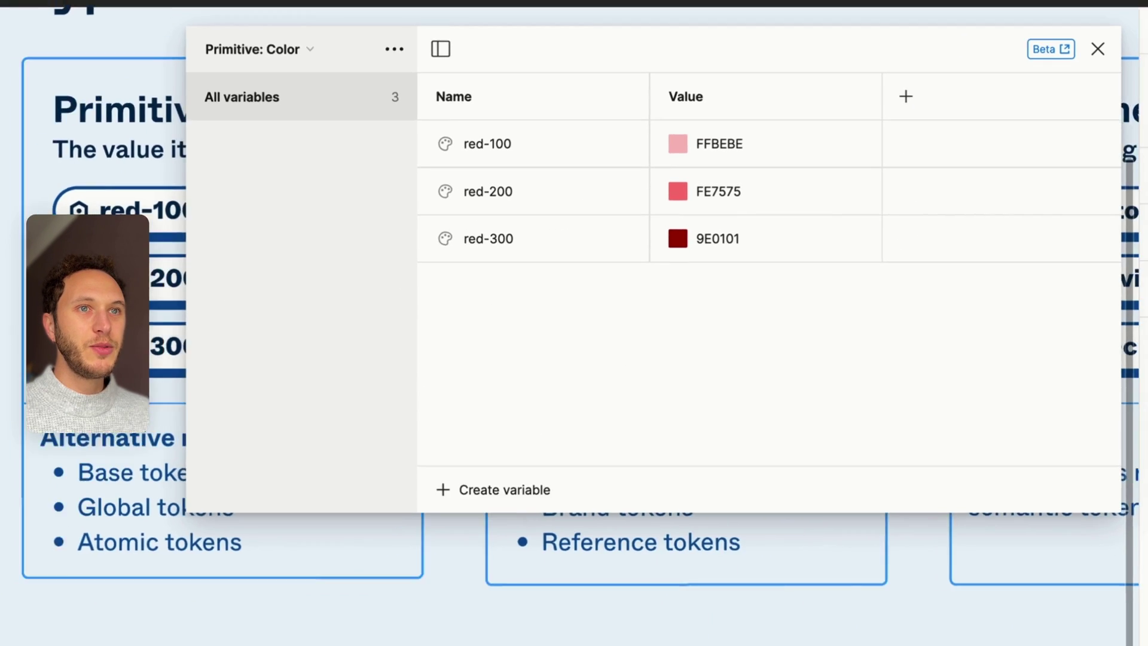
scroll(416, 270, "right", 3)
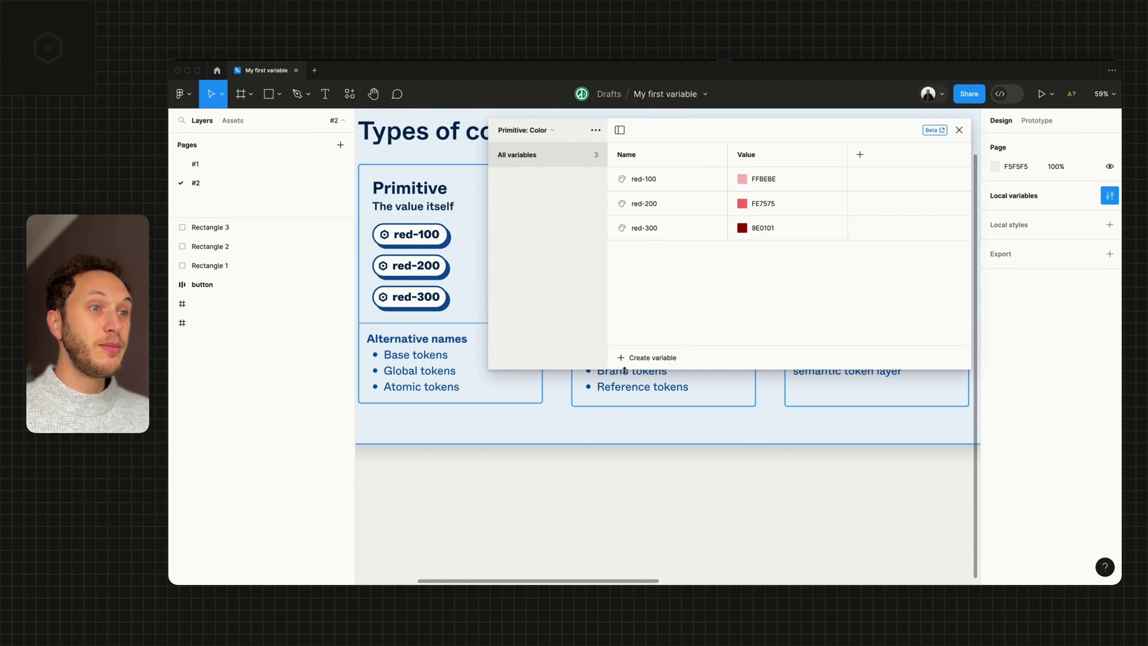
scroll(739, 480, "right", 10)
scroll(546, 464, "up", 8)
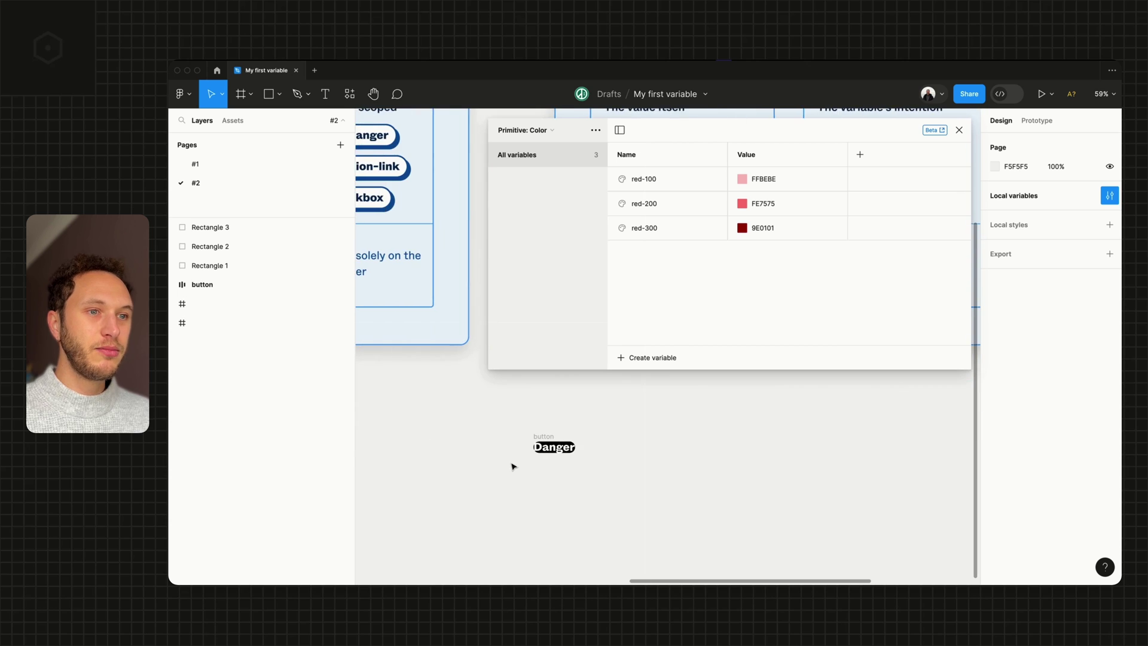
left_click(572, 410)
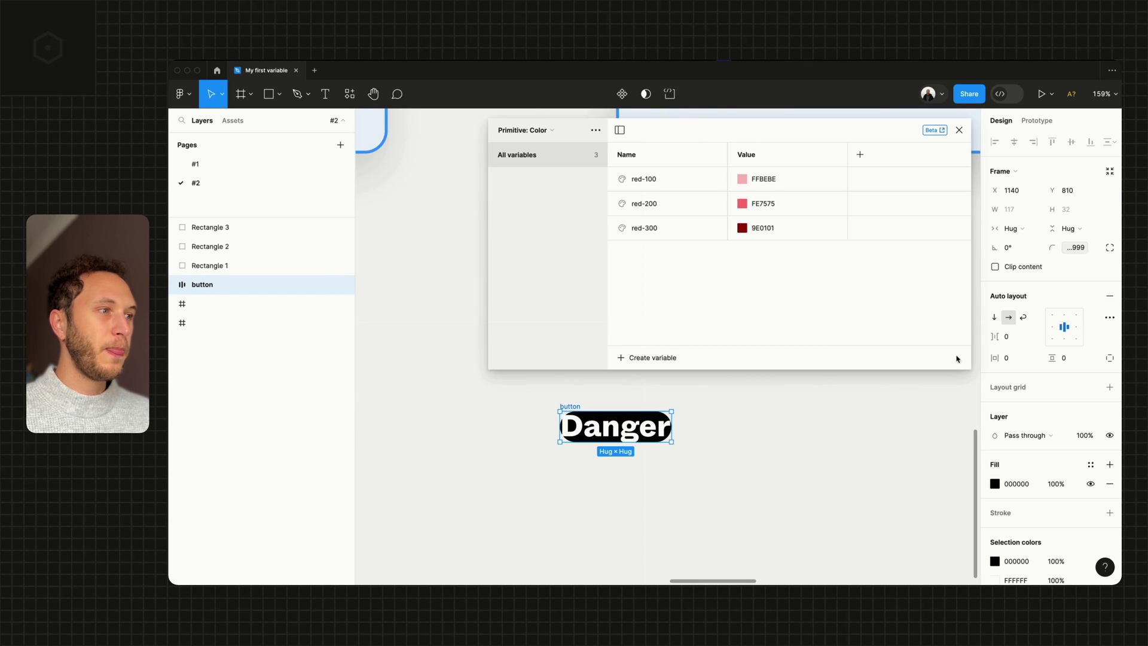
Step: Close the variables window and list the fill's colour variables, including bg-danger and bg-button-danger
left_click(959, 129)
scroll(1013, 439, "down", 1)
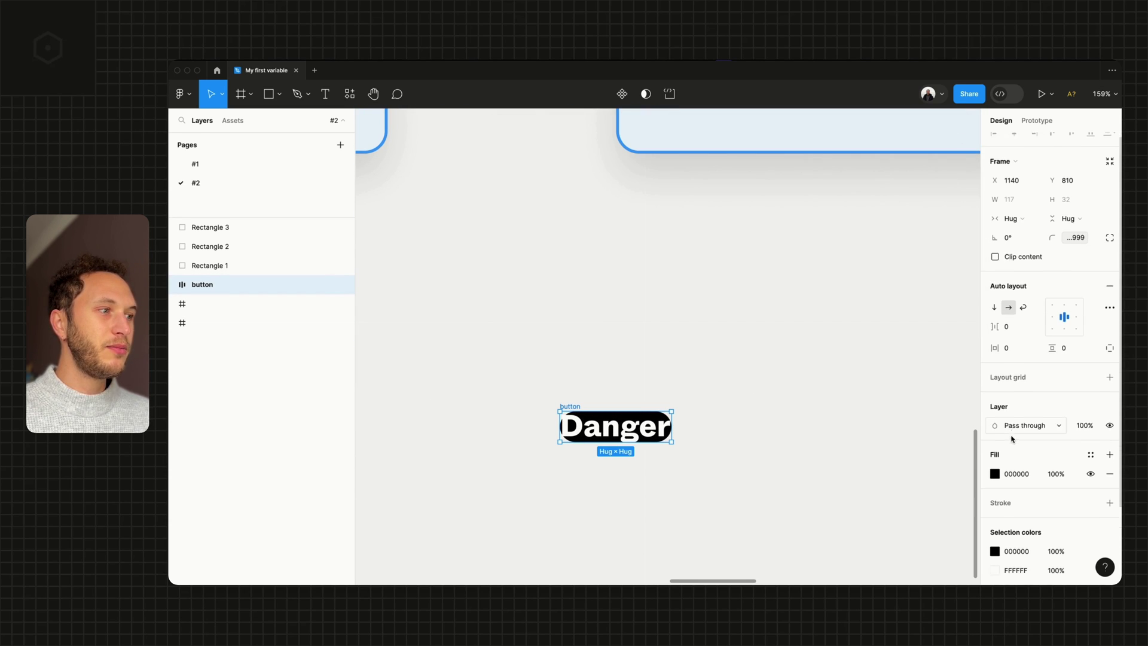
scroll(1013, 439, "down", 5)
left_click(1091, 368)
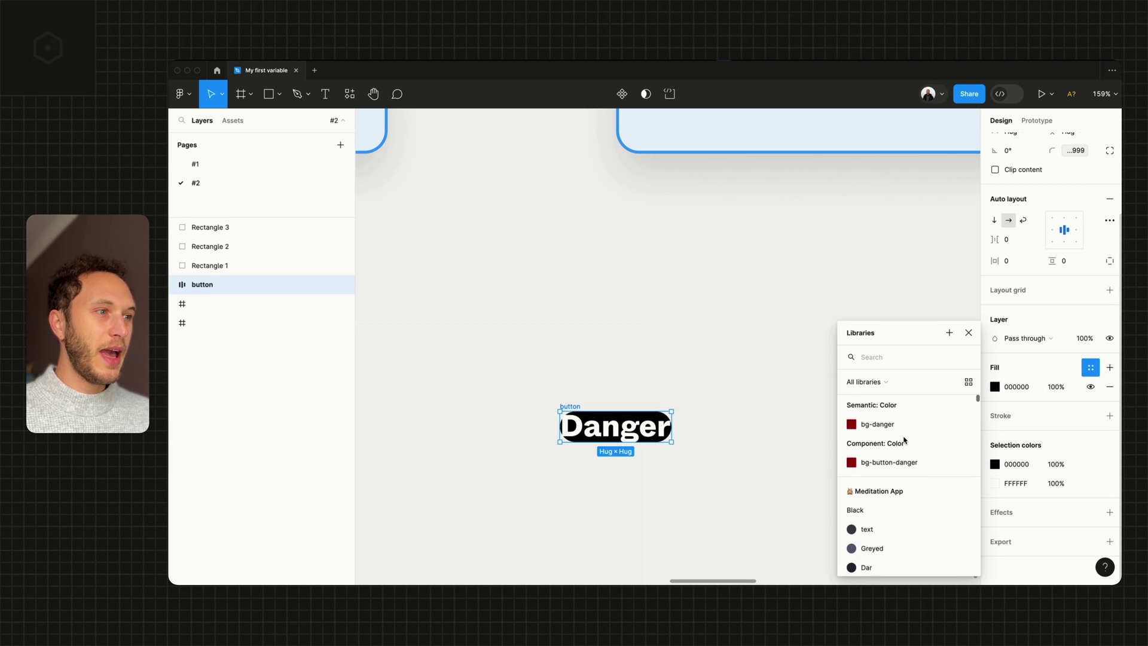
scroll(966, 413, "up", 1)
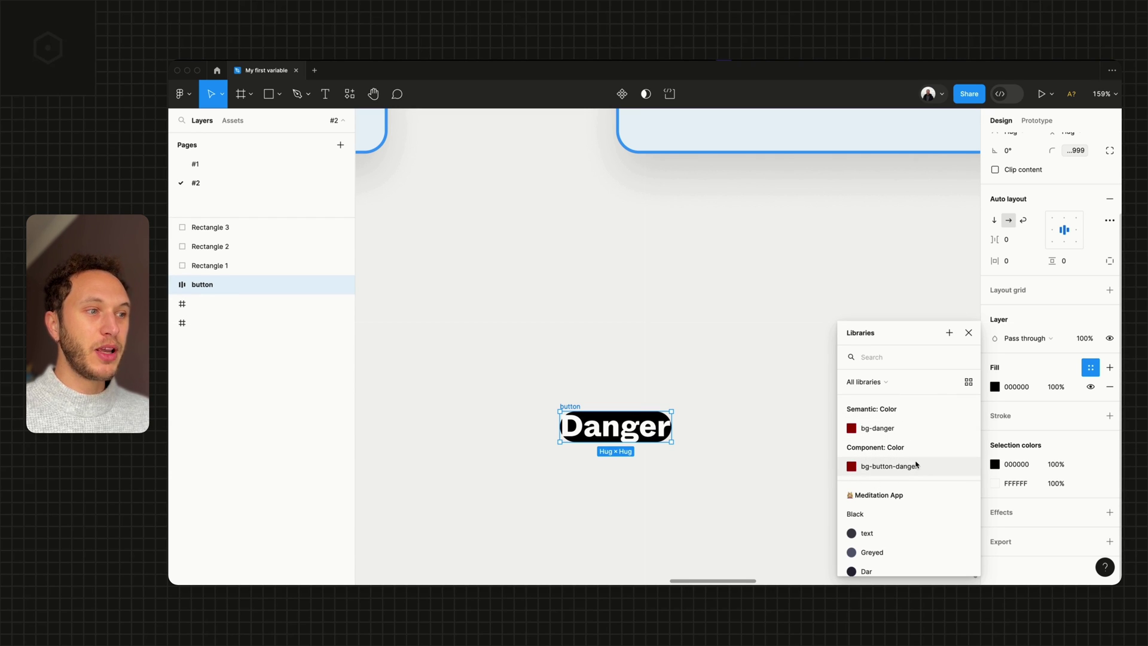
Step: Deselect the button, reopen local variables and show all five variable collections
left_click(690, 337)
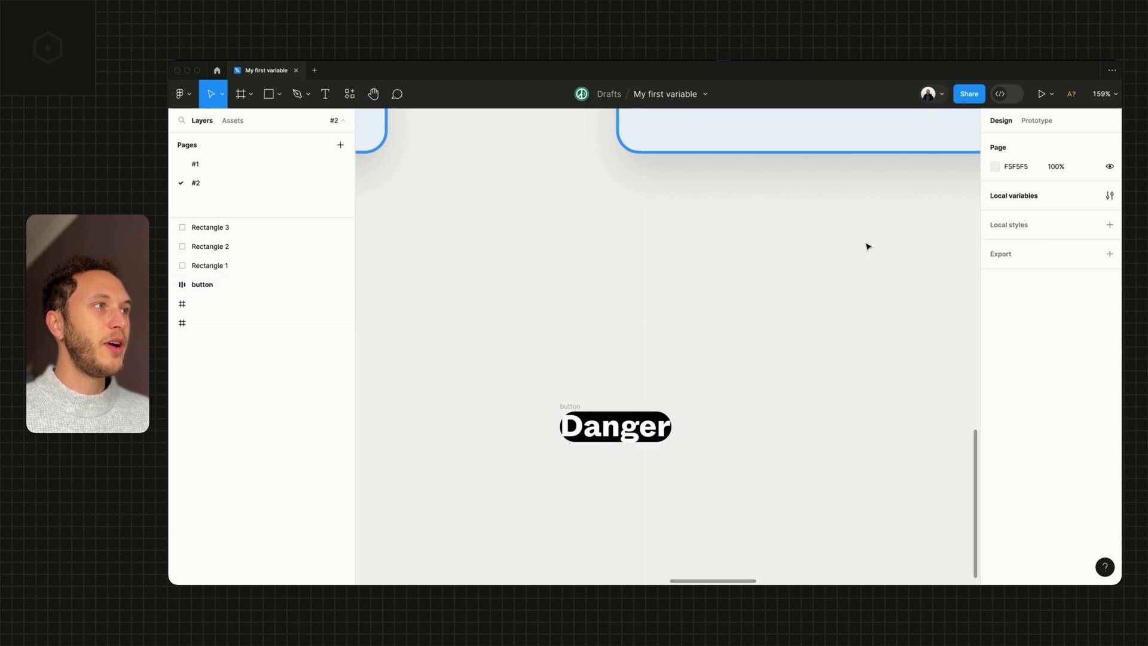
left_click(1111, 197)
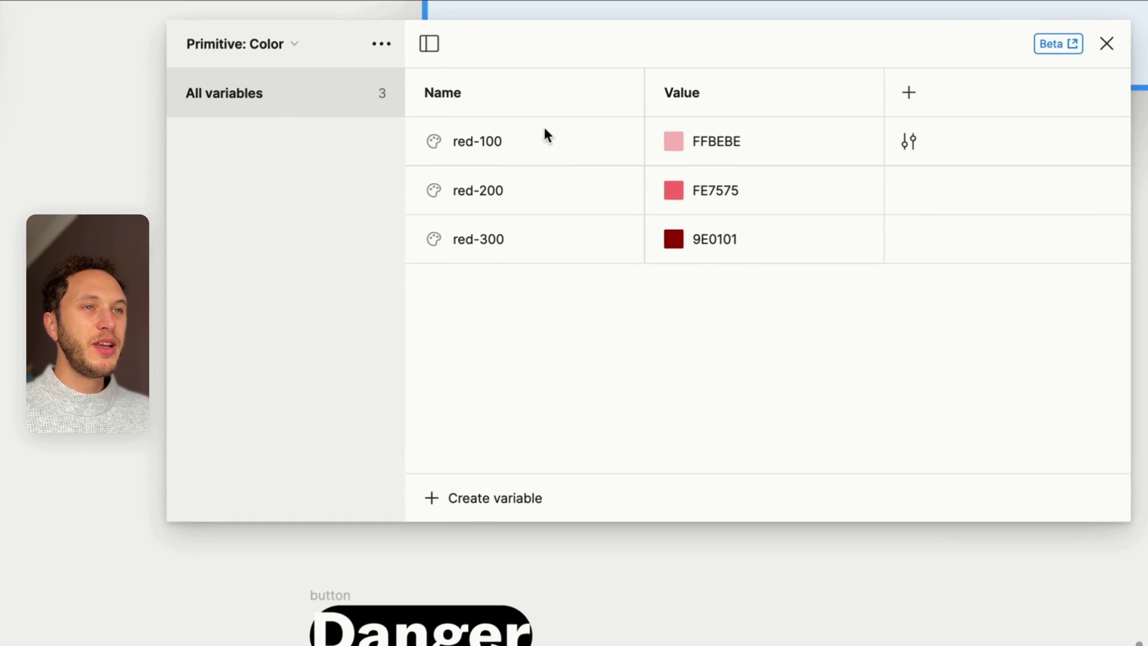
left_click(292, 42)
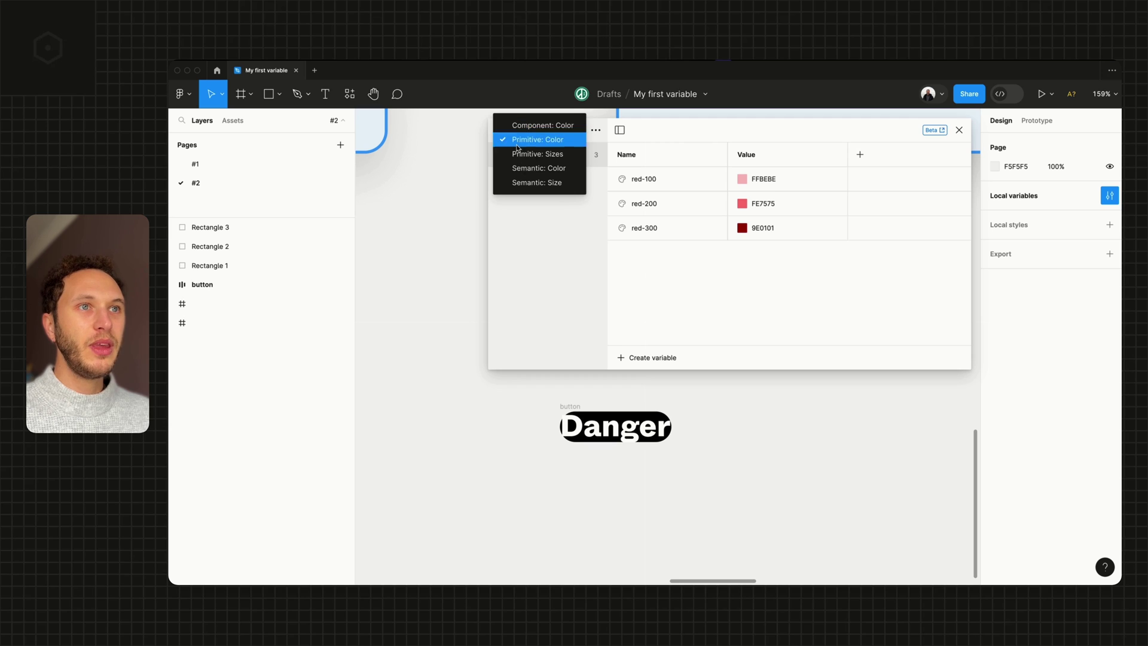
Step: In Semantic: Color, repoint bg-danger from red-300 to red-100
left_click(543, 171)
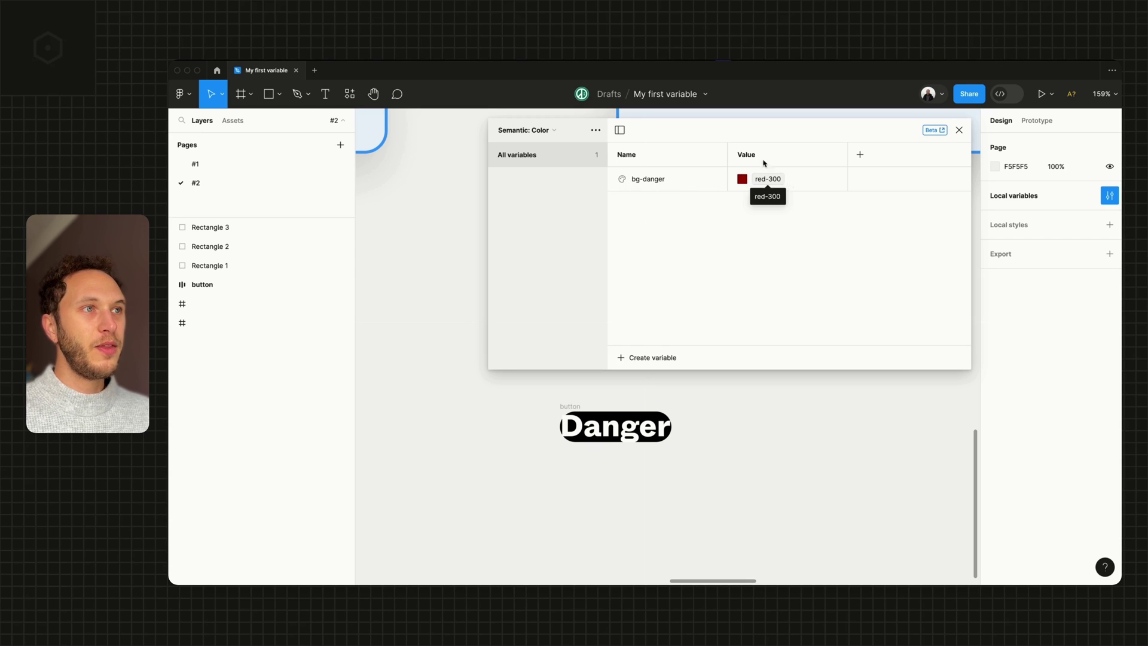
left_click(768, 178)
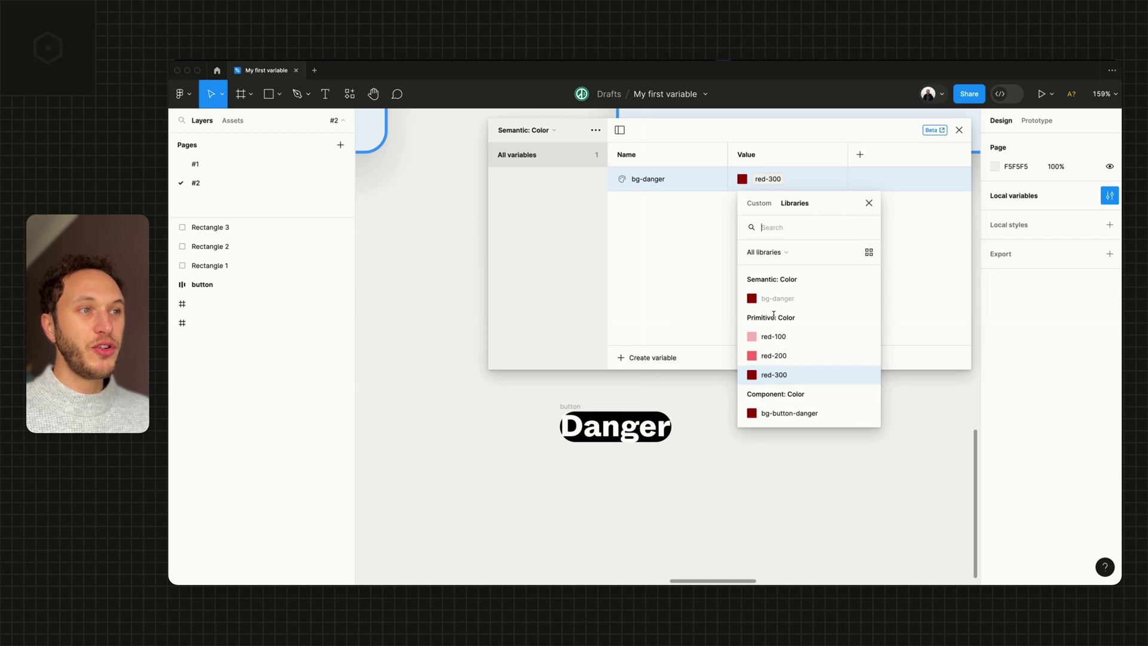
left_click(779, 336)
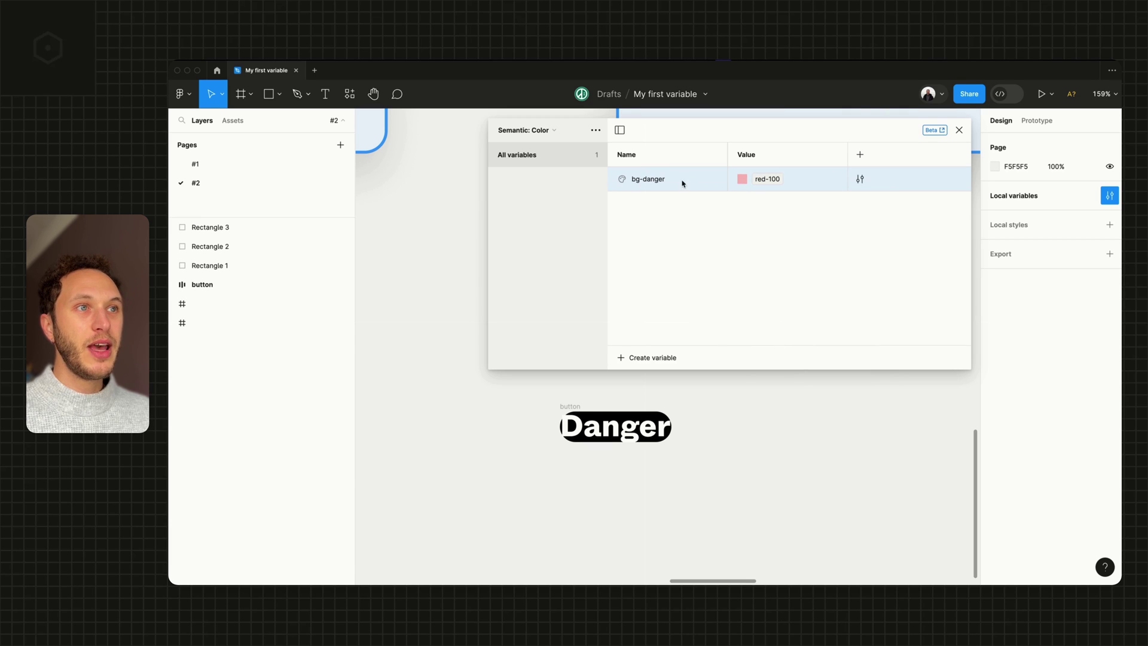
scroll(455, 328, "down", 5)
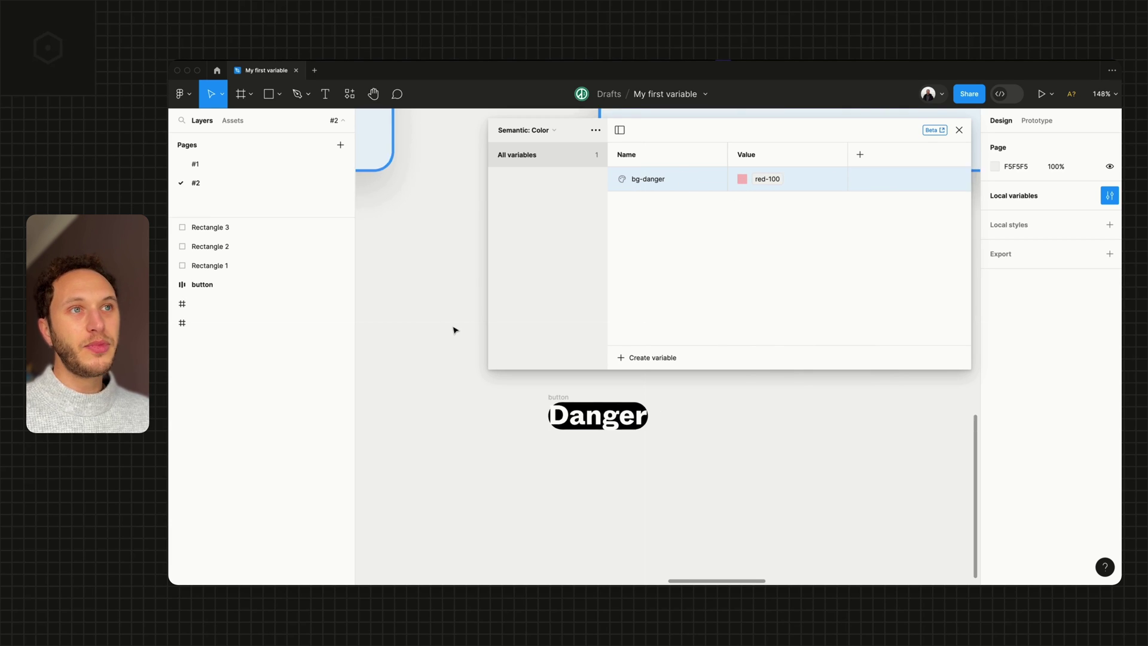
scroll(455, 328, "down", 3)
scroll(456, 328, "right", 3)
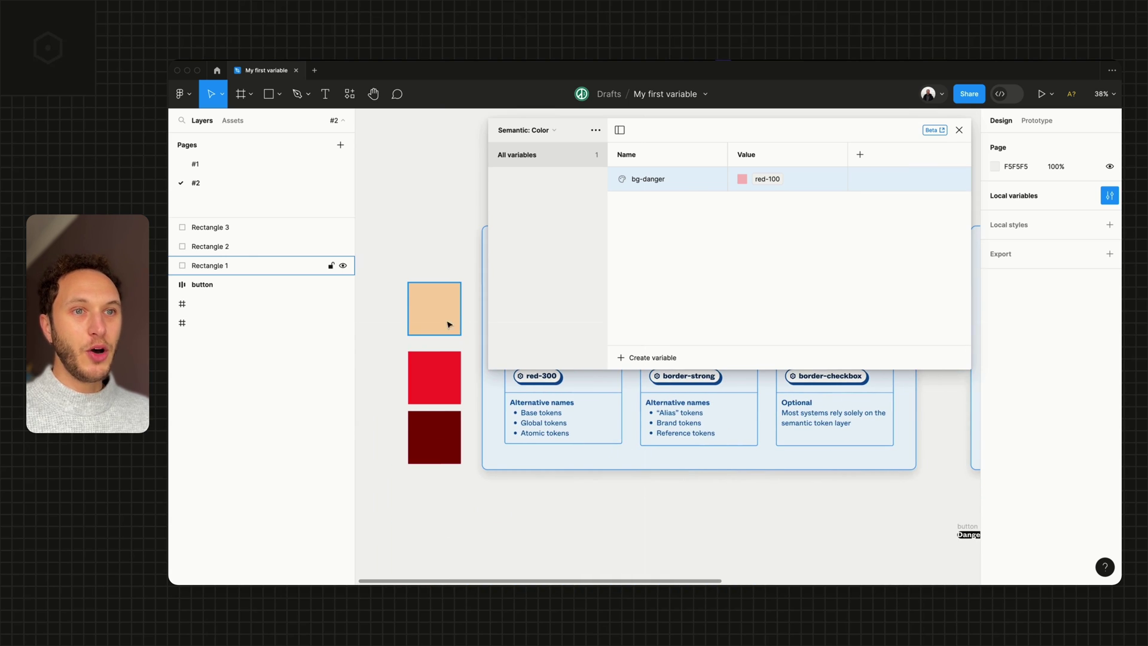
scroll(447, 317, "right", 3)
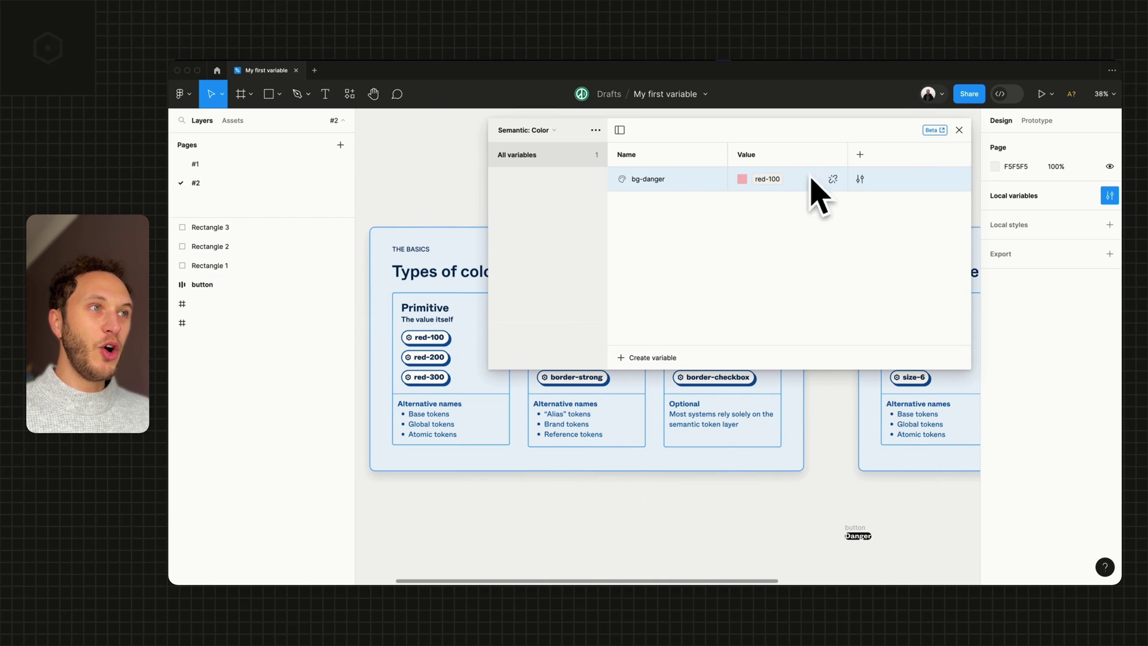
Step: Create a Primitive: Color variable orange-100 with light-yellow value FFF389
left_click(535, 137)
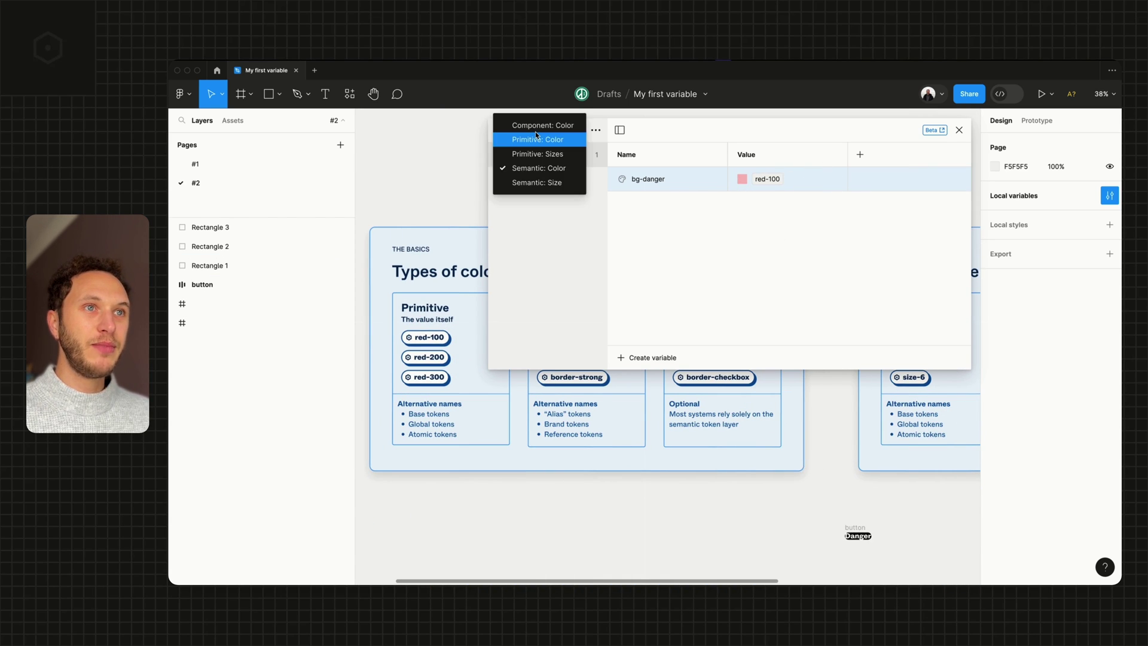
left_click(536, 136)
left_click(653, 359)
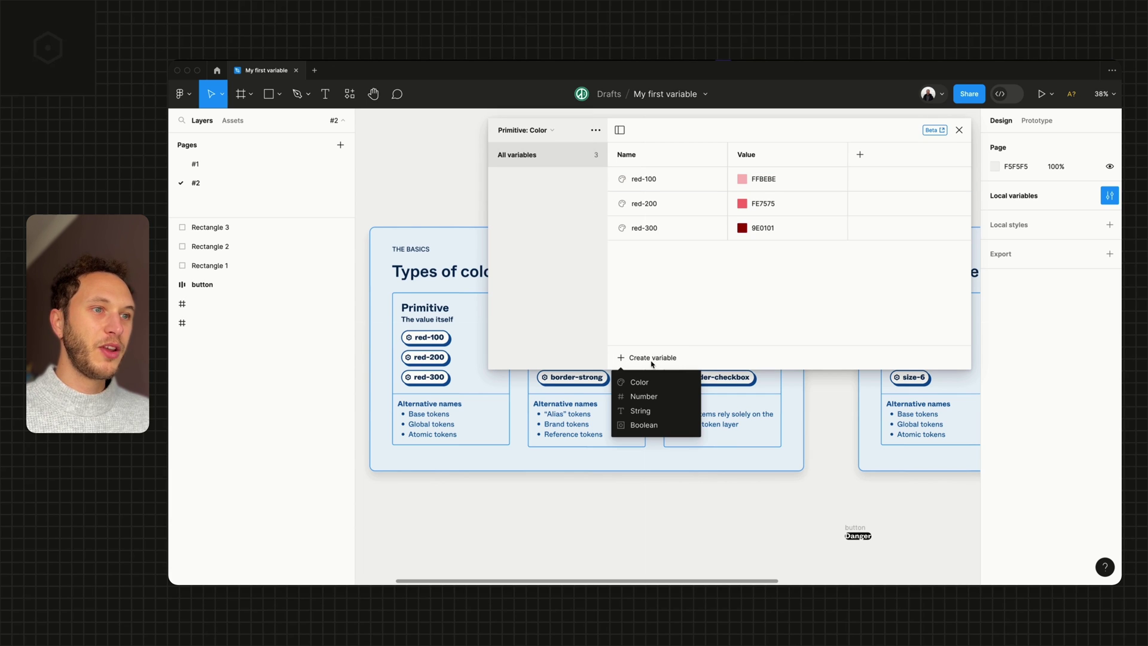
left_click(651, 383)
type("o")
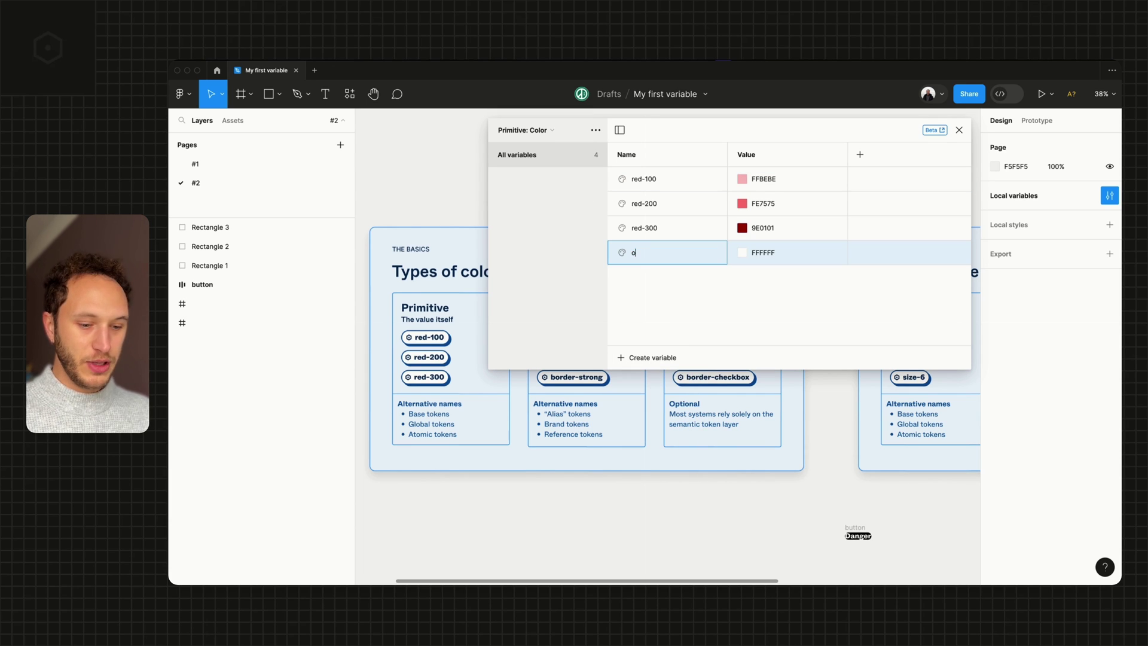
type("range-100")
key("Return")
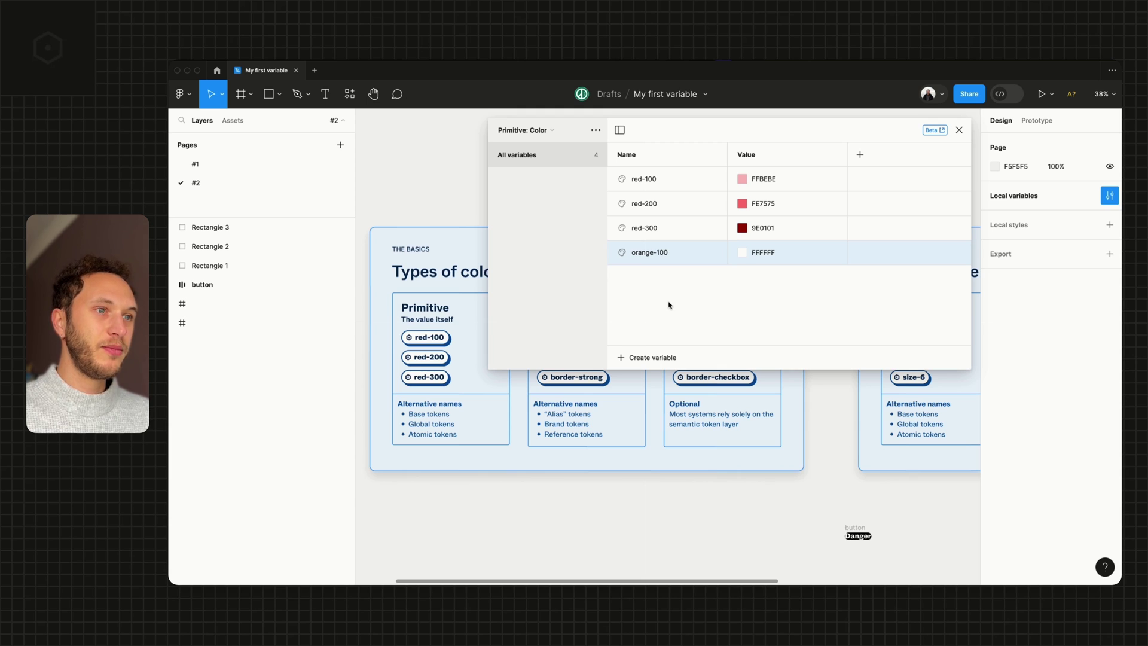
left_click(742, 253)
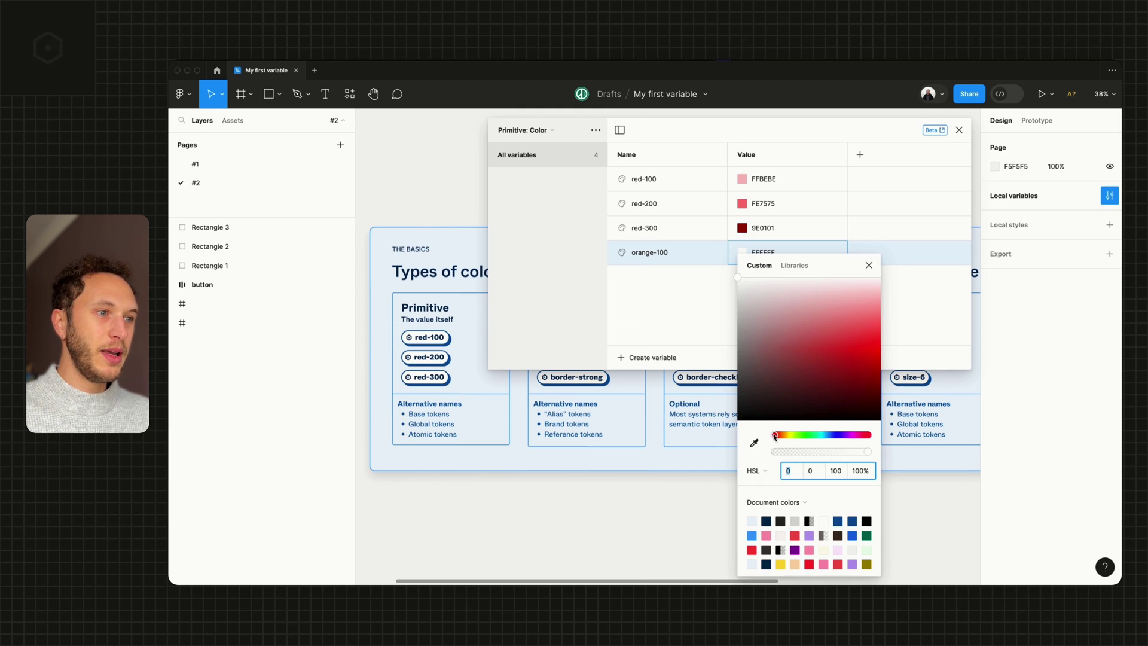
left_click_drag(775, 436, 790, 435)
left_click_drag(846, 339, 881, 311)
left_click(871, 268)
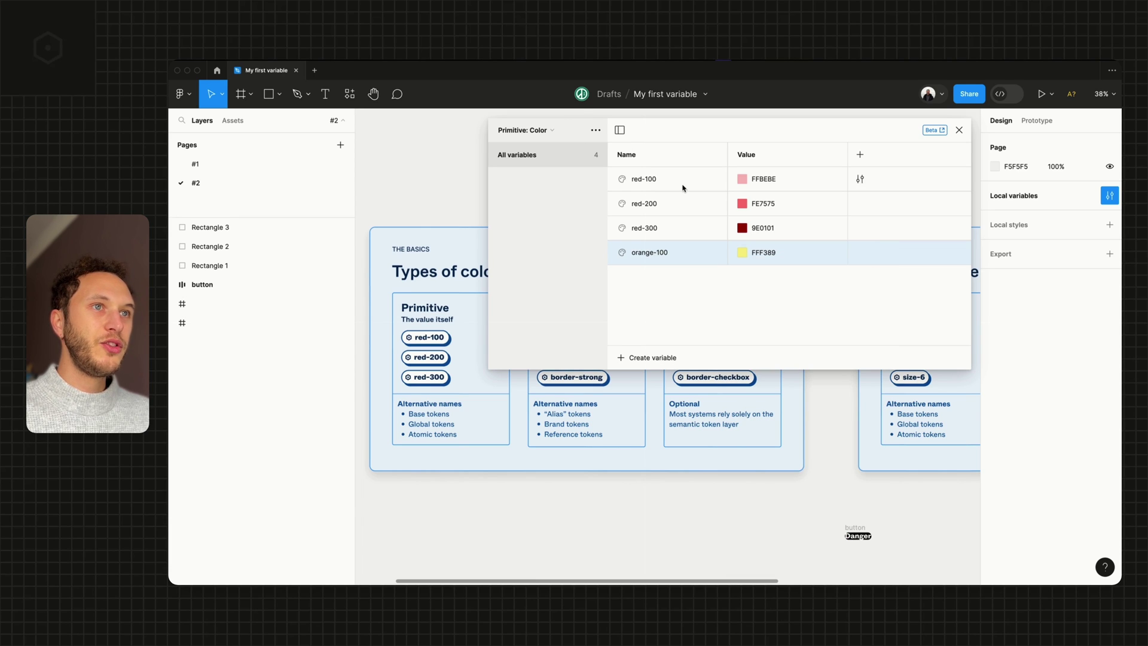
Step: Alias the Semantic: Color variable bg-danger to orange-100
left_click(526, 130)
left_click(538, 168)
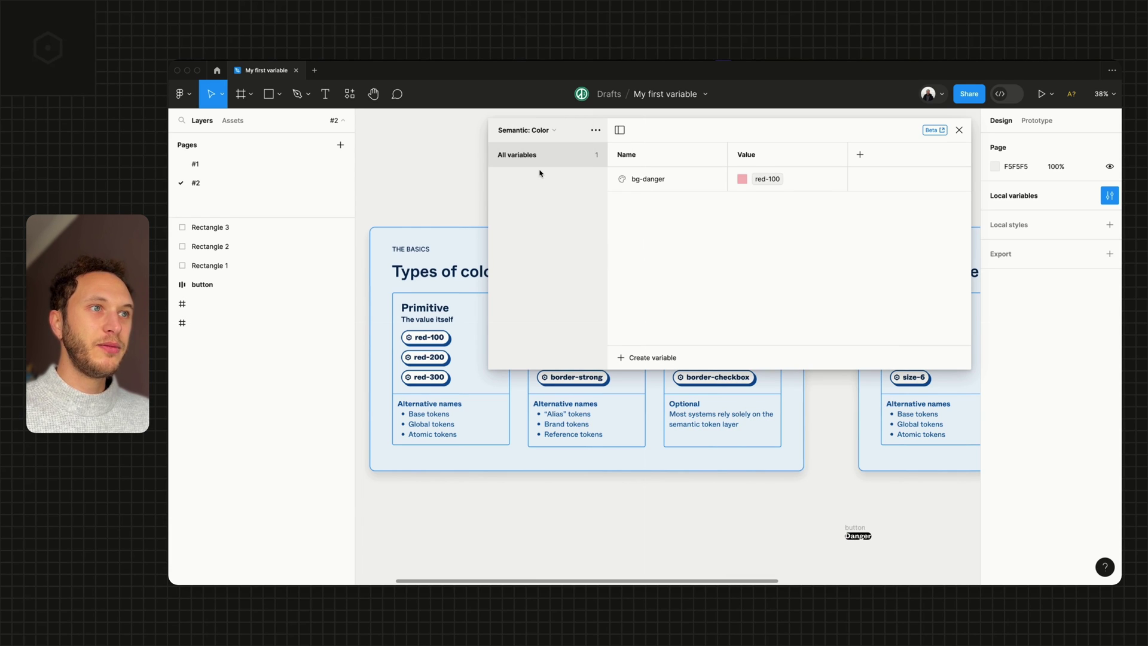
left_click(771, 180)
left_click(771, 179)
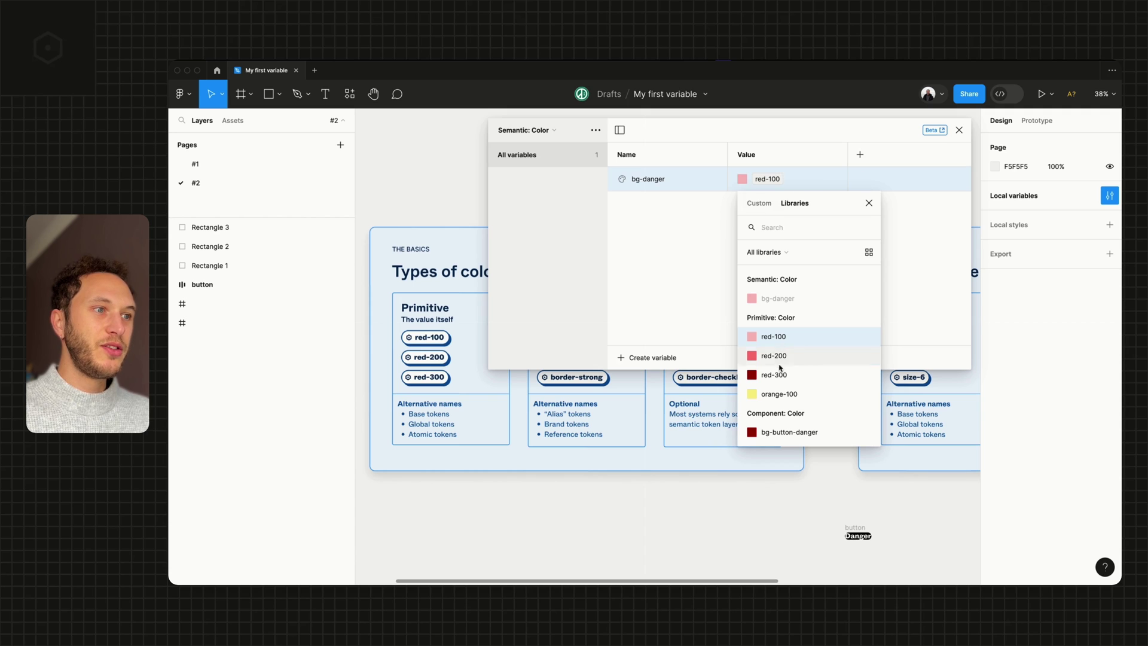
left_click(772, 393)
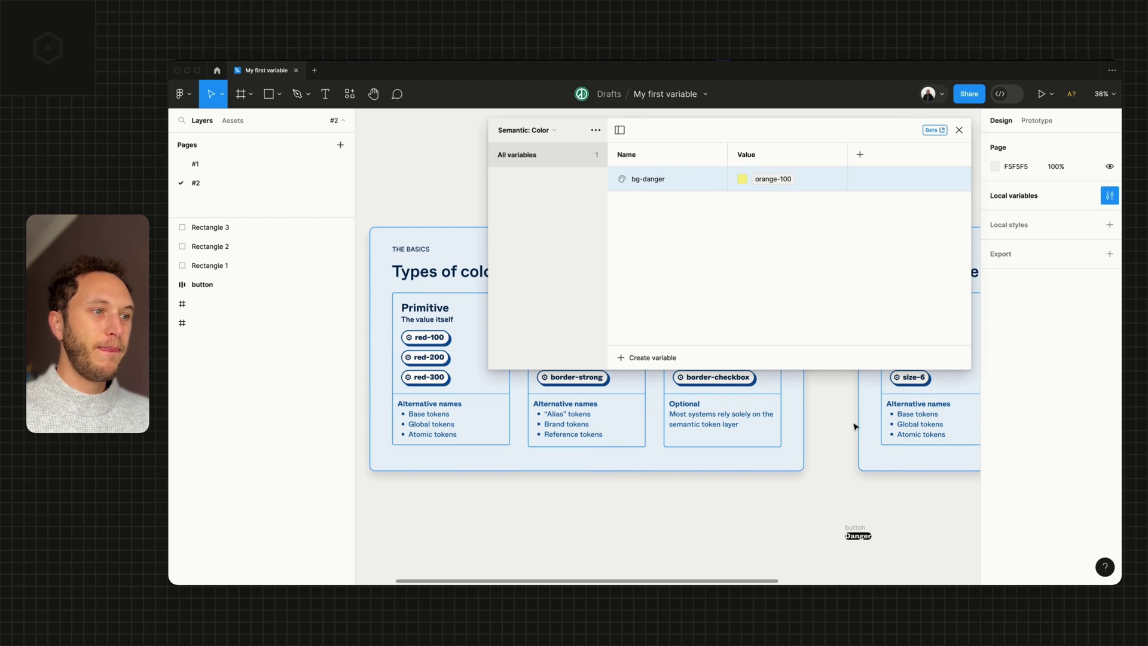
scroll(855, 426, "up", 10)
Step: Bind the Danger button frame's fill to the bg-danger variable
left_click(674, 480)
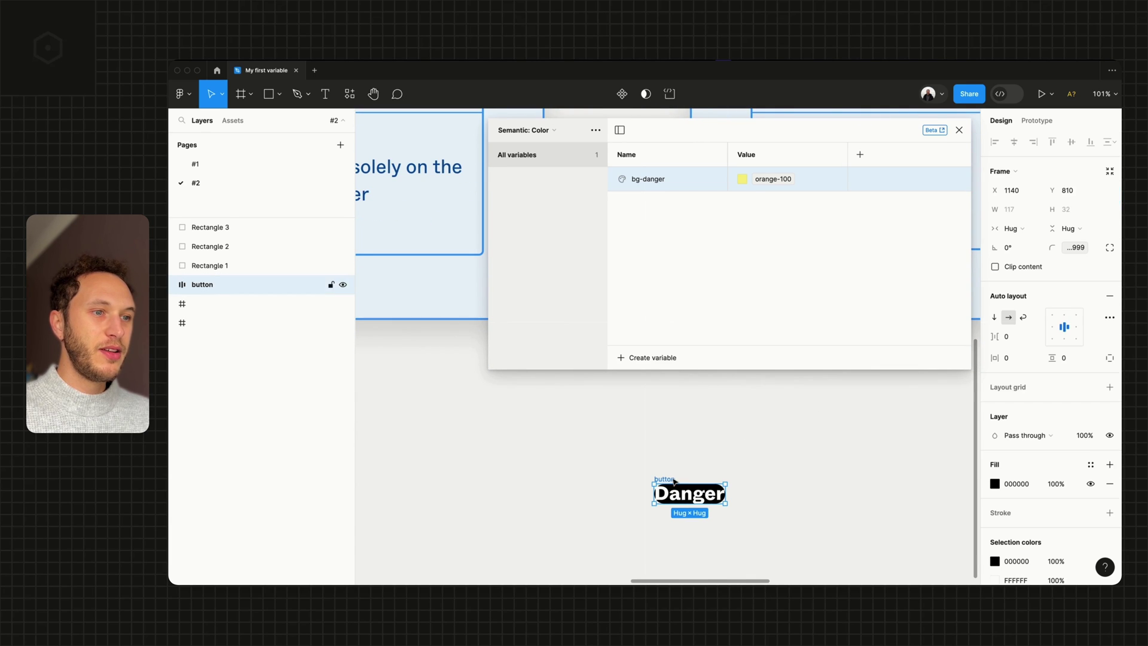
left_click(1091, 464)
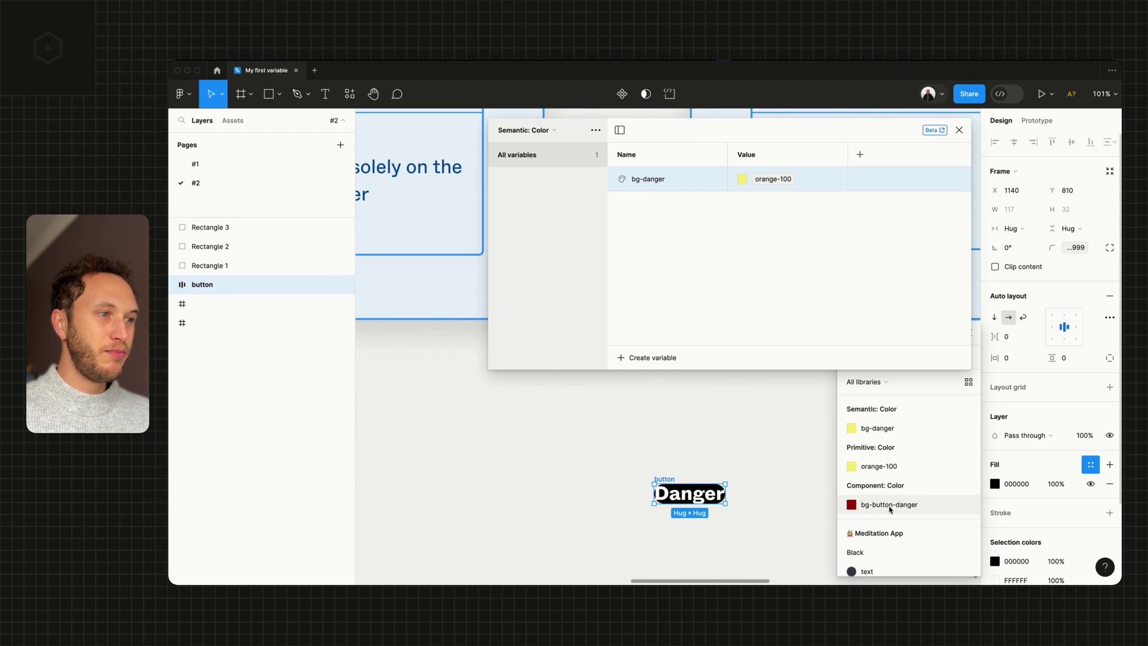
left_click(878, 428)
scroll(698, 504, "up", 4)
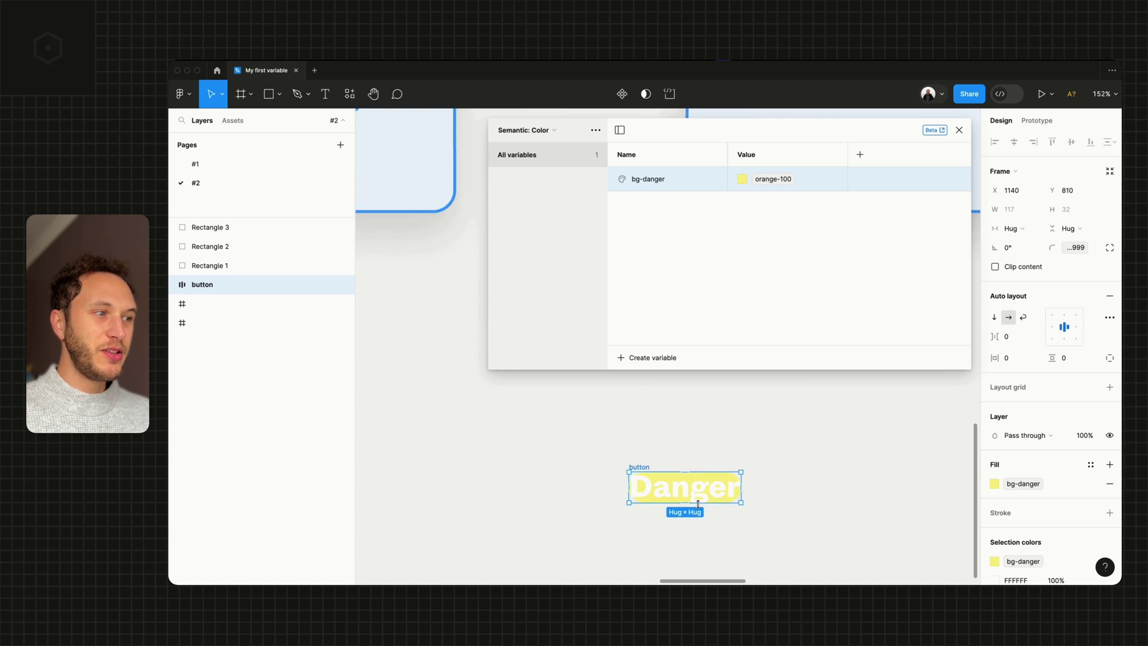
scroll(698, 504, "up", 4)
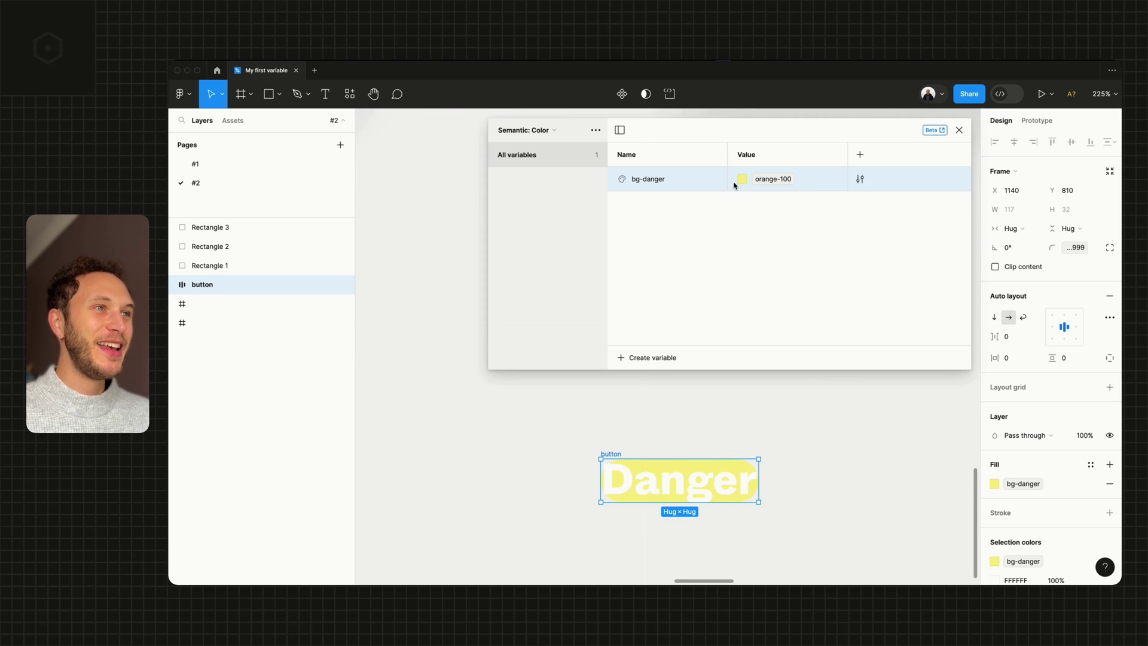
Step: Re-alias bg-danger to red-100 so the button turns pink, and list the collections
left_click(782, 179)
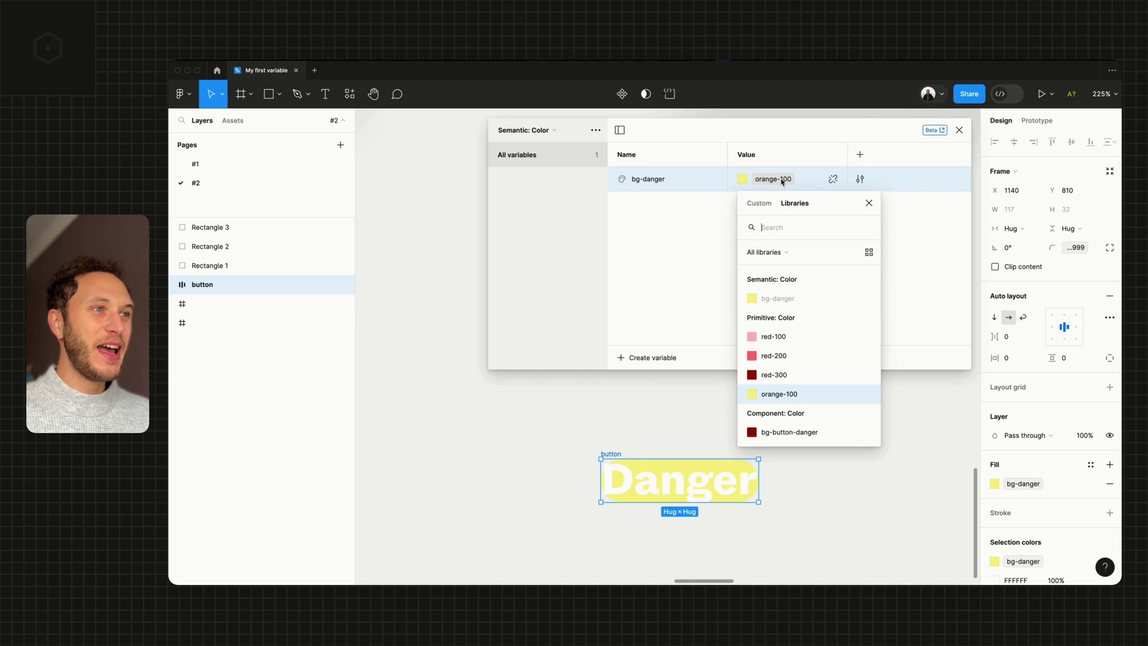
left_click(777, 336)
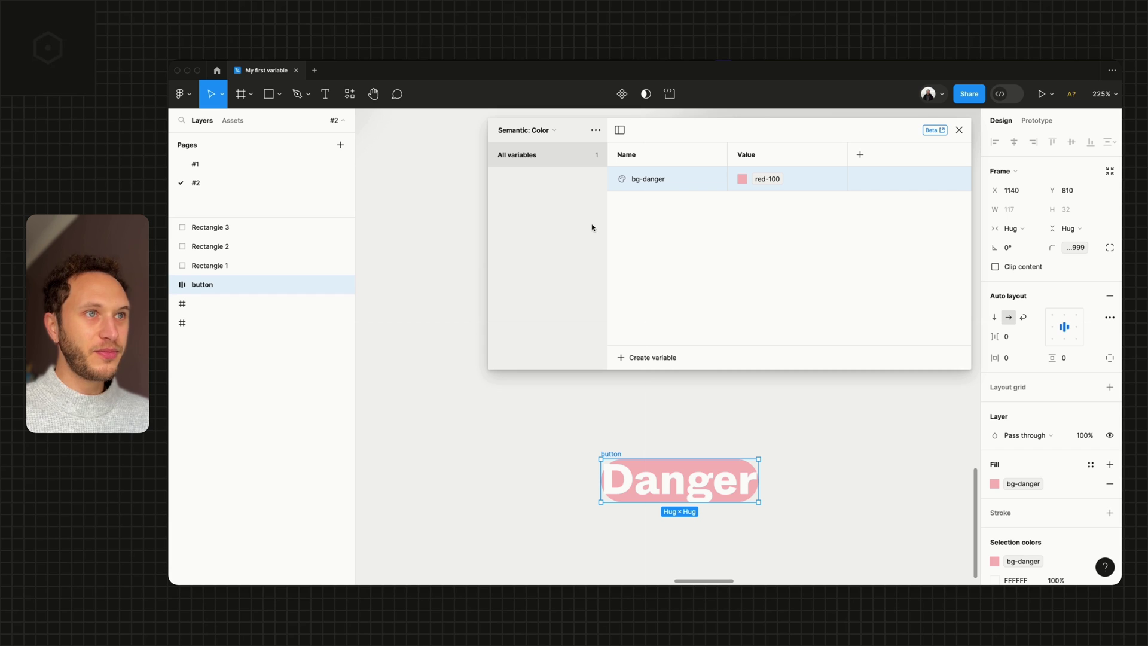
left_click(554, 132)
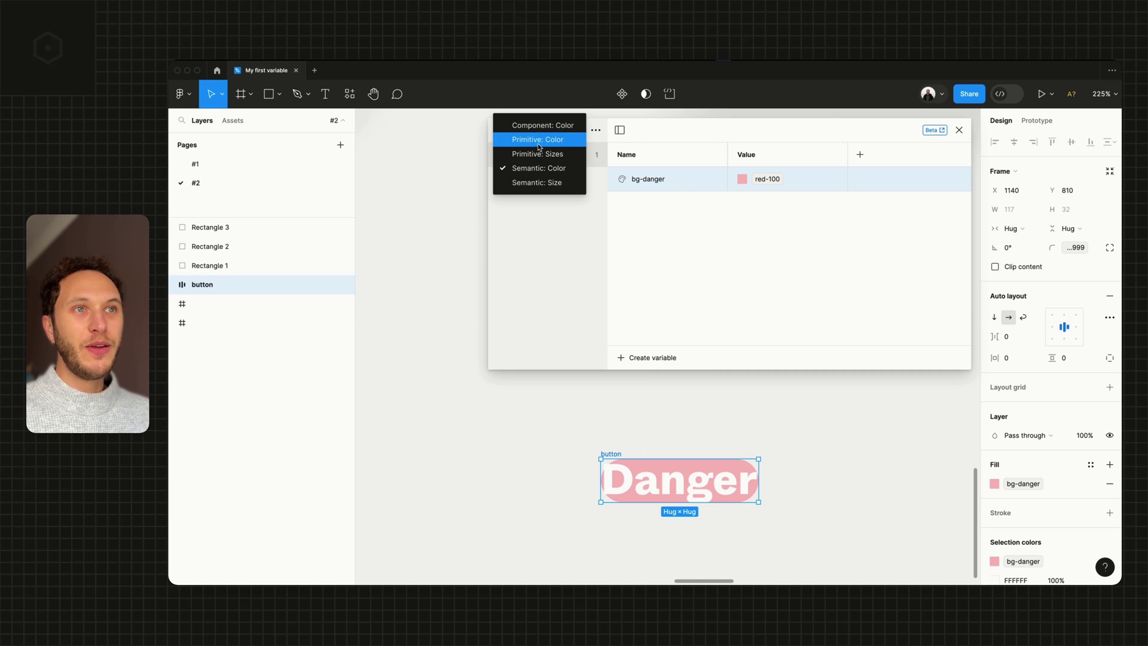
Step: Check bg-danger's variable choices and leave its value at red-100
left_click(562, 170)
left_click(771, 180)
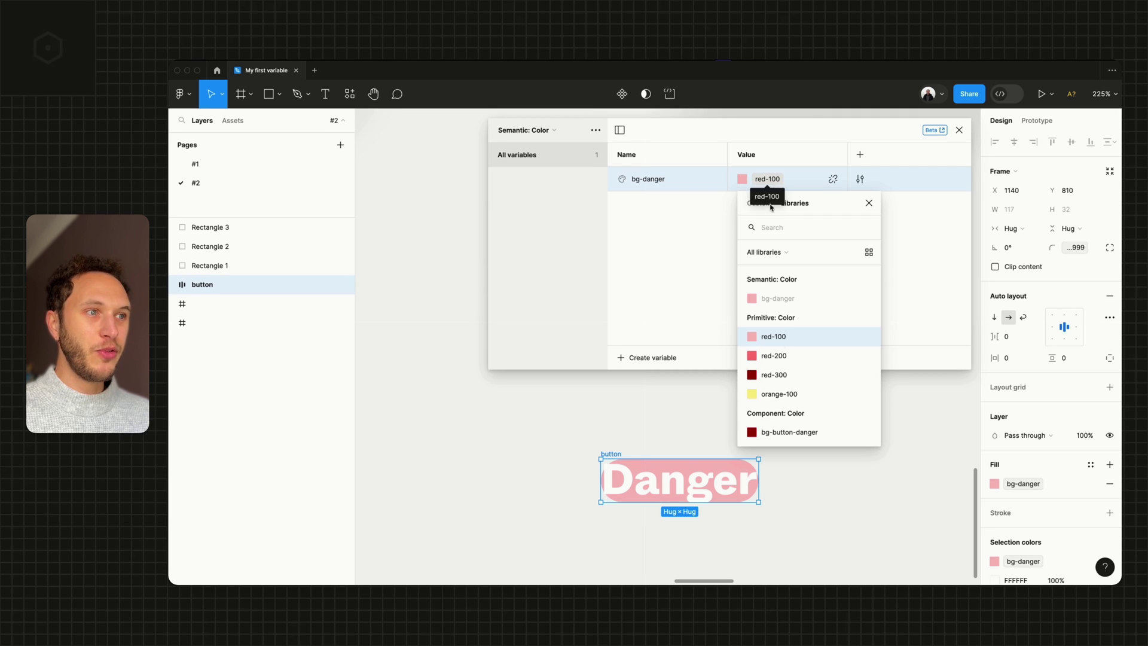
left_click(694, 240)
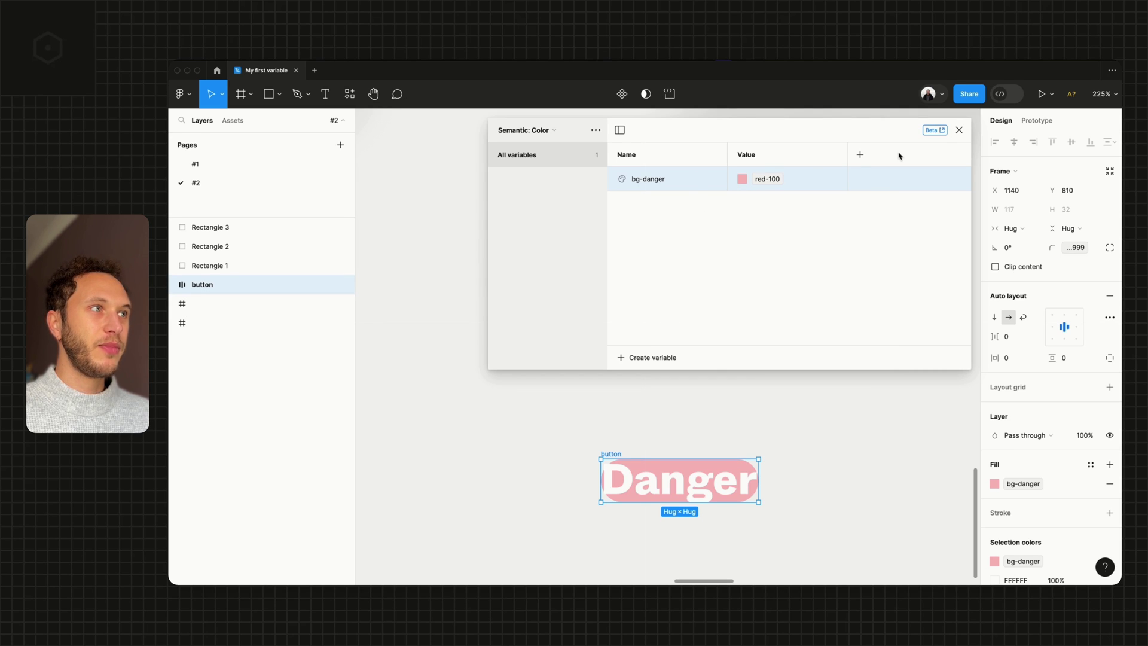
Step: Switch to Component: Color and bind the button fill to bg-button-danger (red-300)
left_click(535, 128)
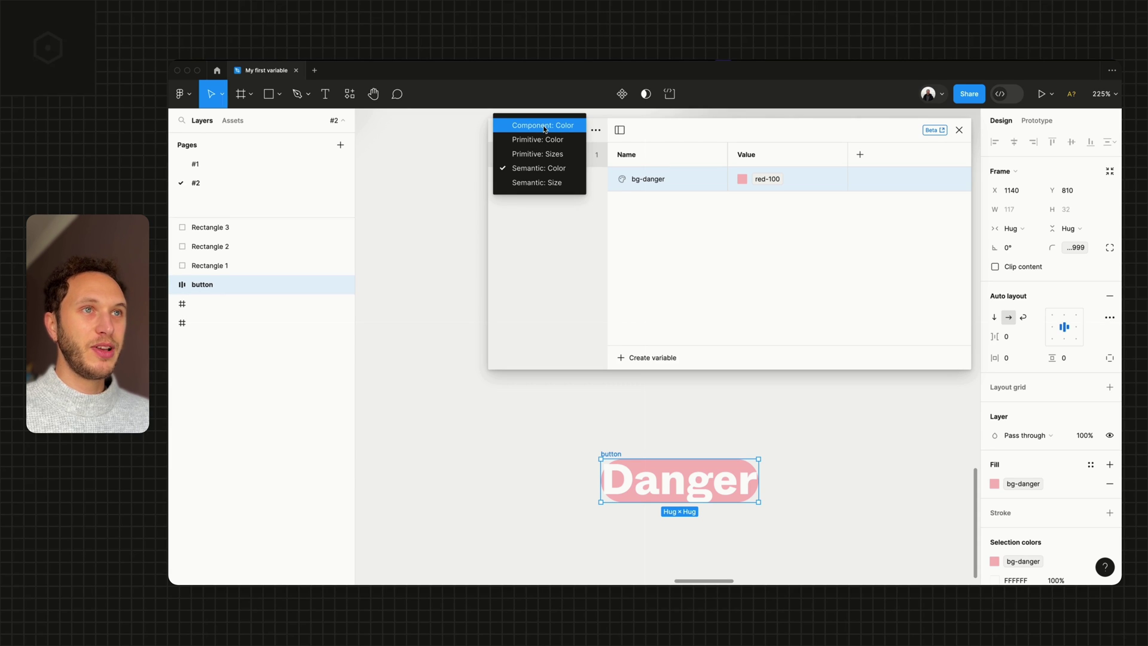
left_click(545, 126)
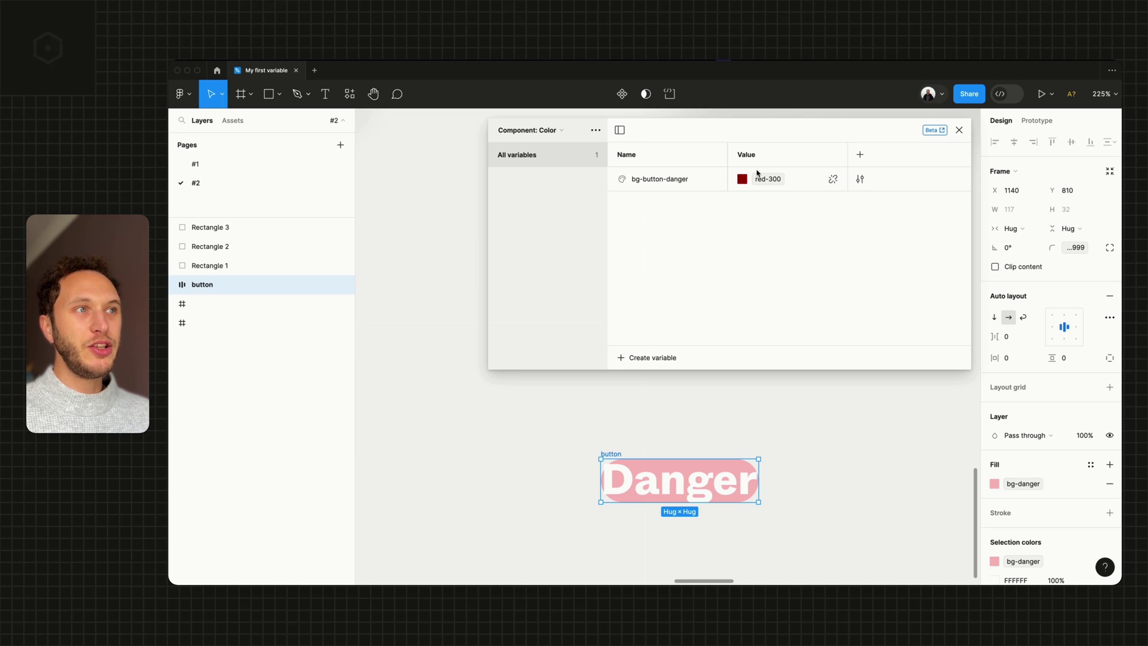
left_click(1023, 486)
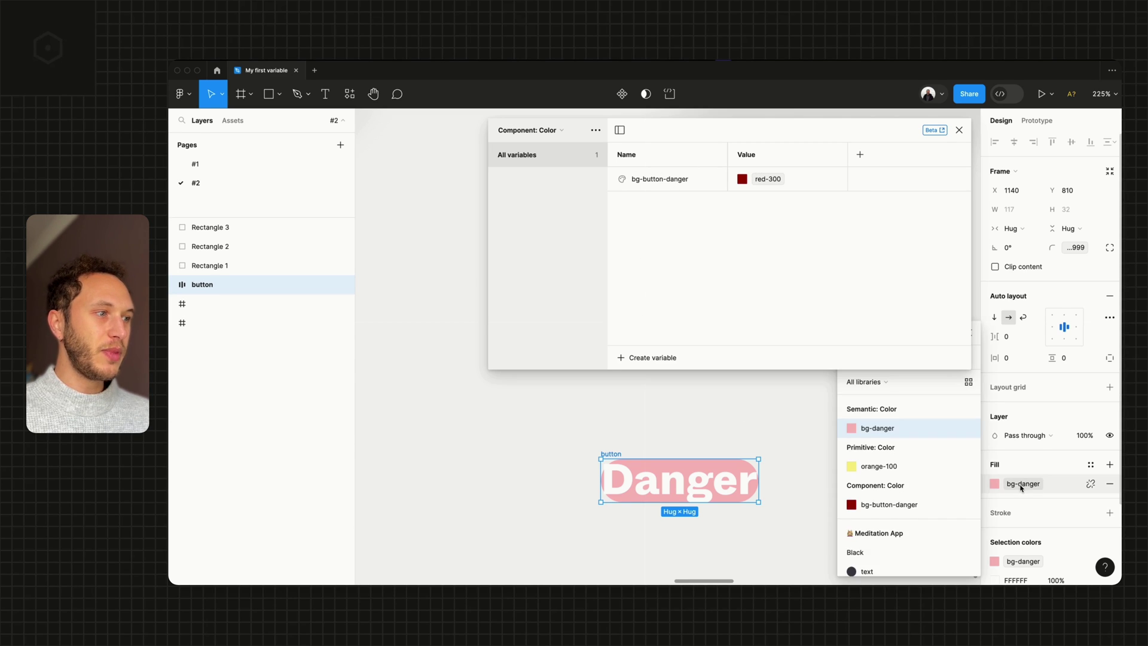
left_click(889, 505)
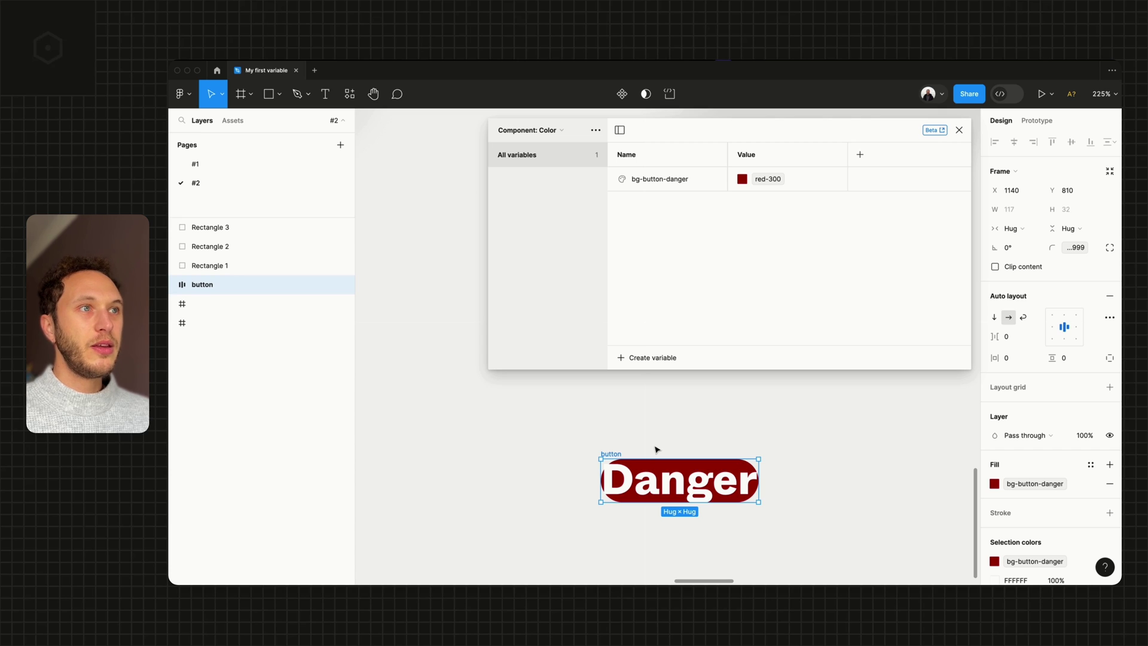
left_click(531, 137)
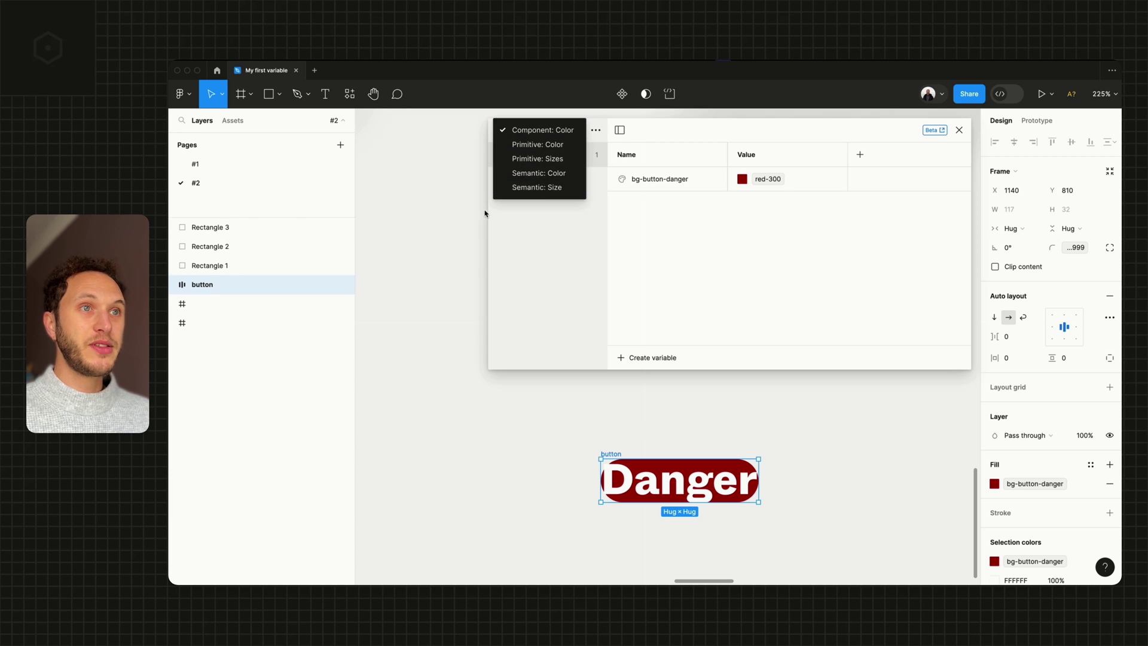
Step: Review Primitive: Sizes, then show Semantic: Size with radius-small, padding-md and min-width-button mappings
left_click(553, 162)
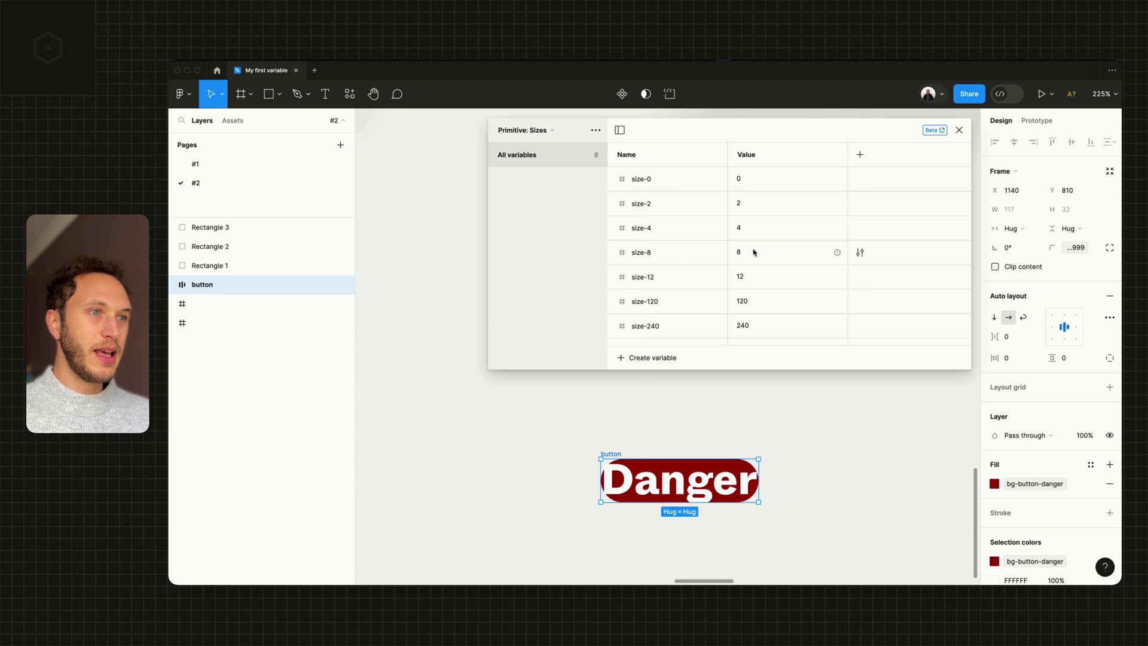
scroll(732, 305, "down", 1)
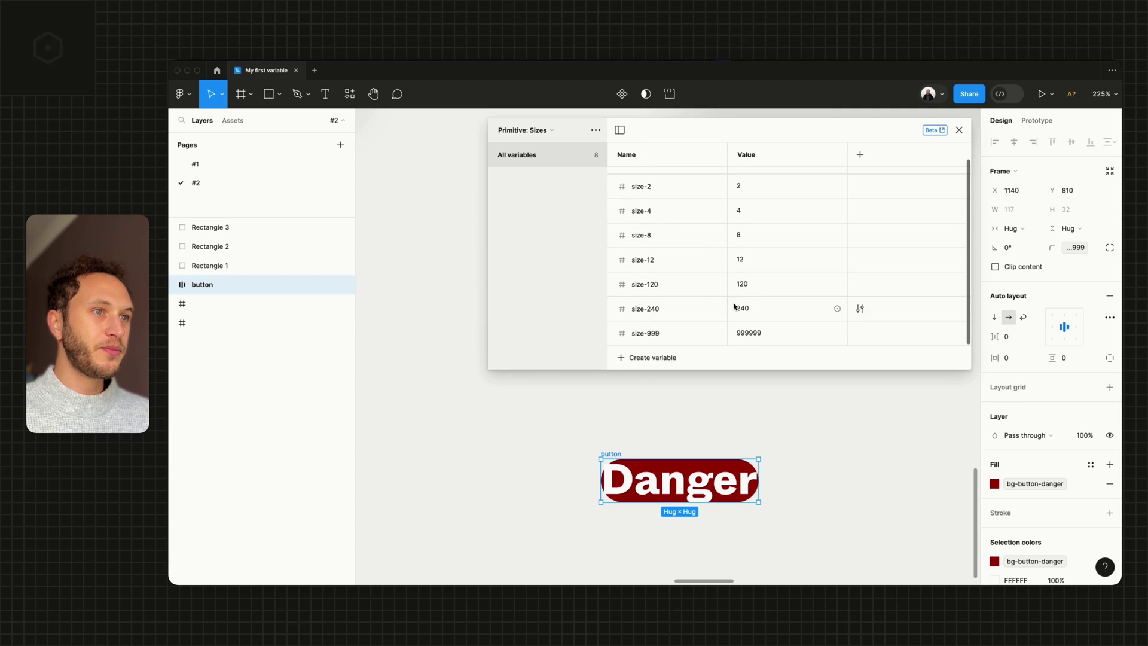
left_click(524, 128)
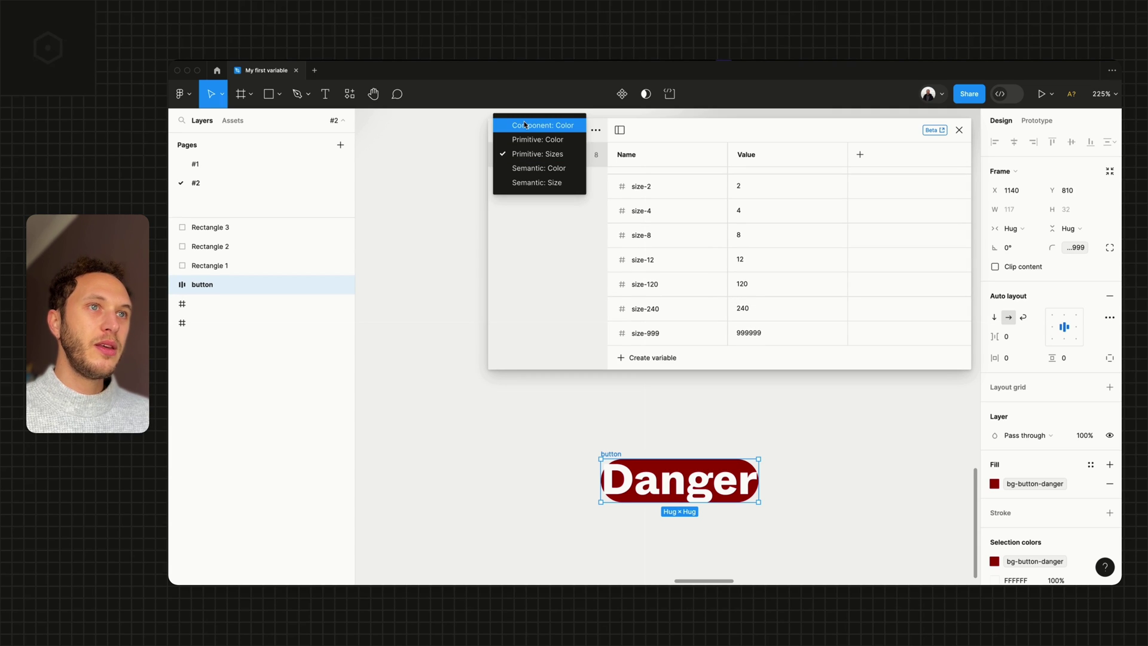
left_click(527, 182)
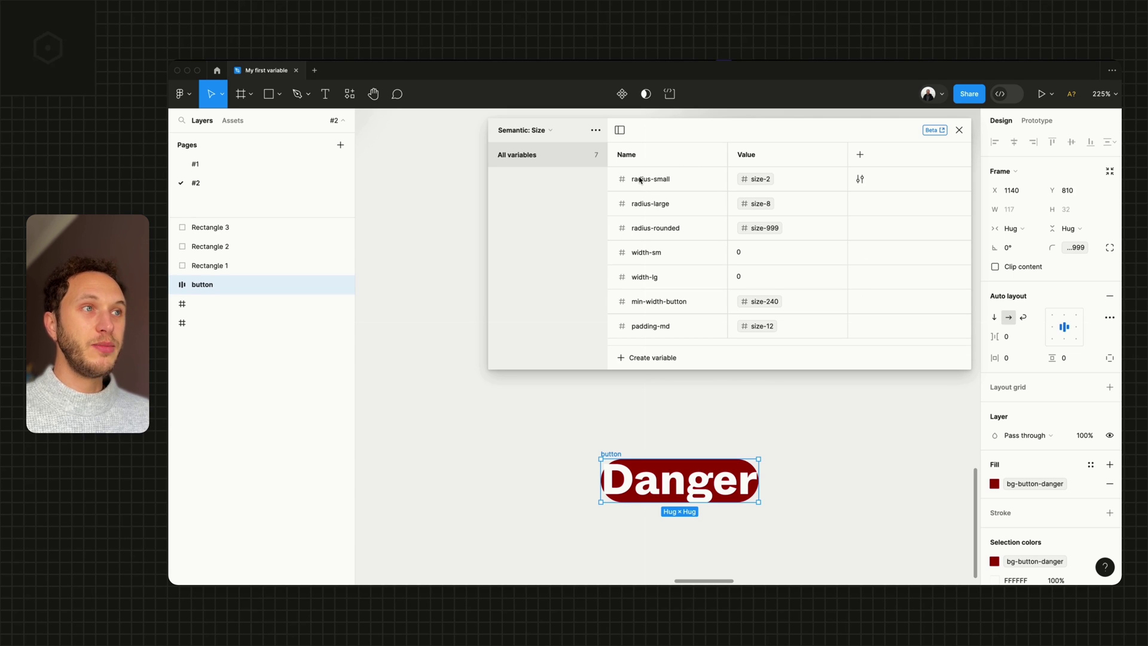
Step: Bind the Danger button's corner radius to radius-small (2) for nearly square corners
scroll(695, 418, "down", 2)
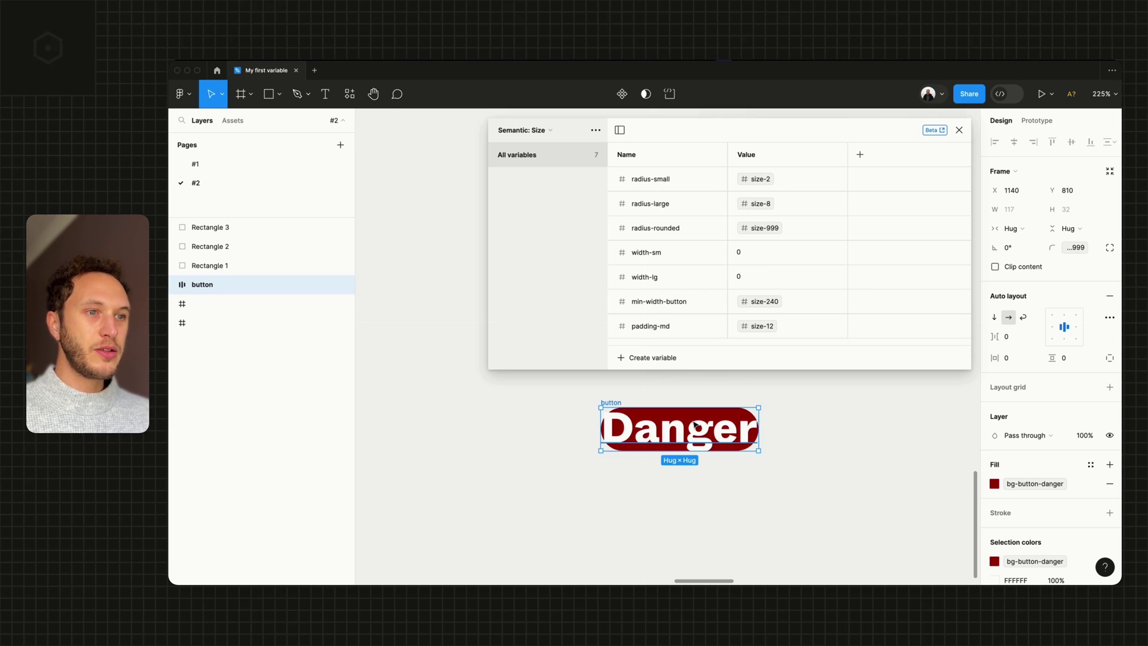
scroll(695, 424, "up", 3)
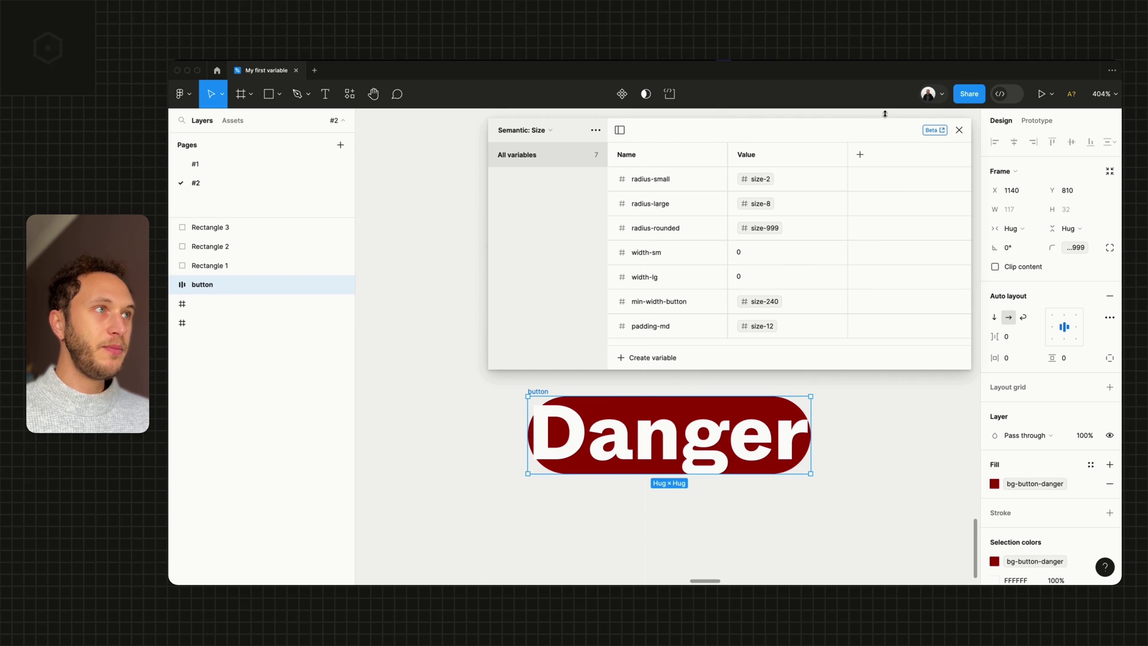
left_click_drag(891, 134, 722, 134)
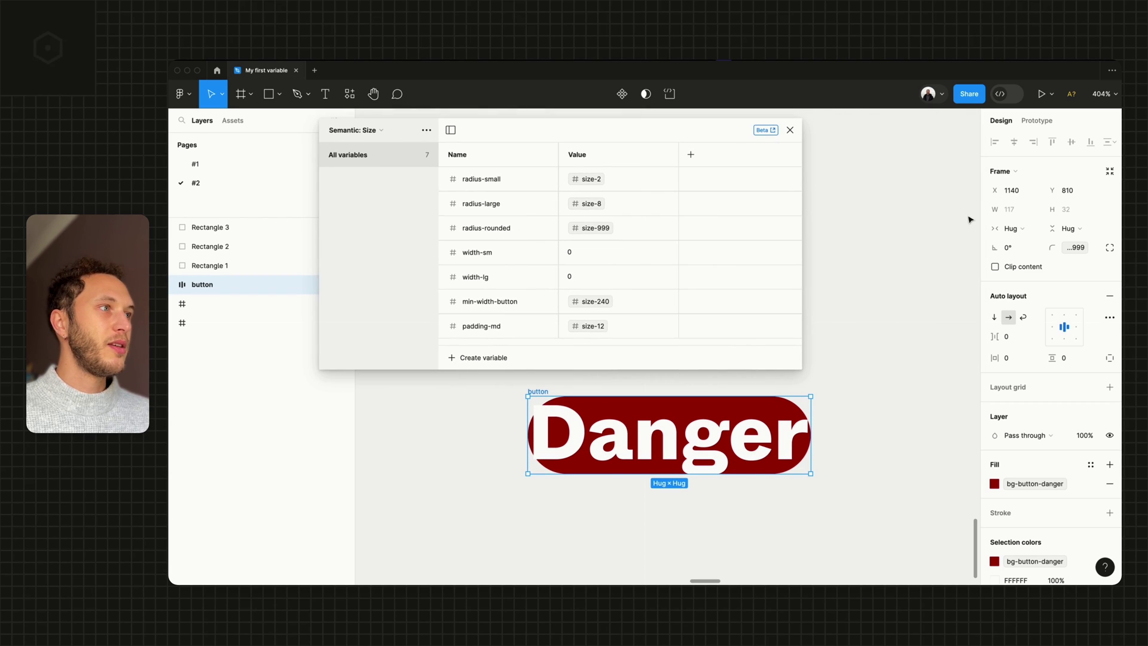
left_click(1094, 248)
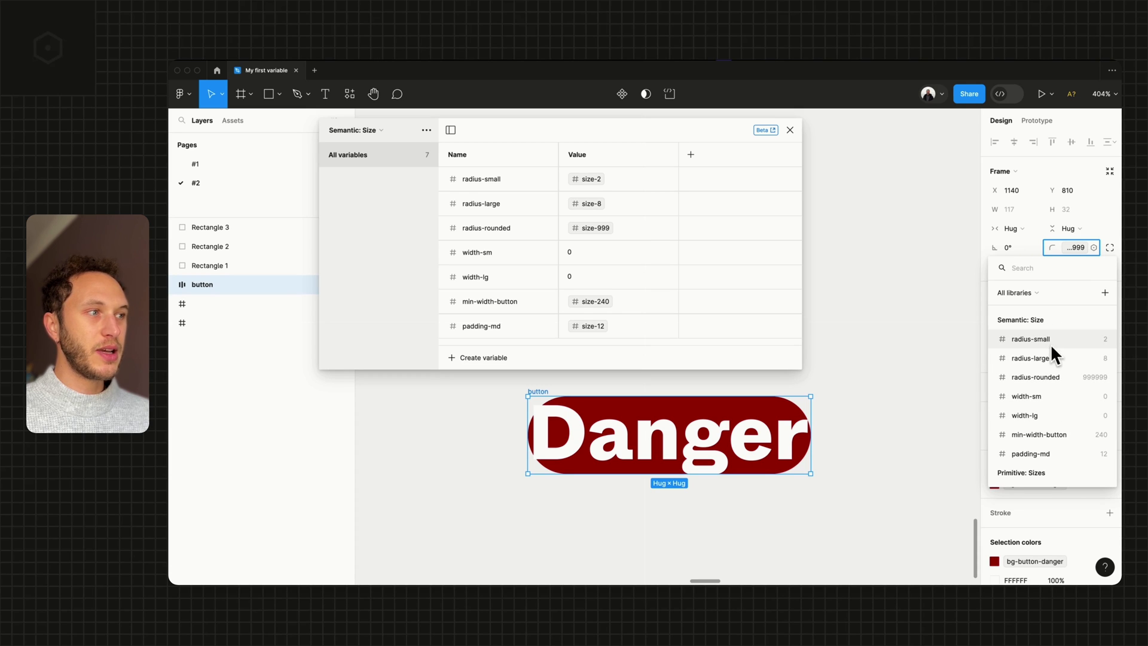
left_click(1032, 340)
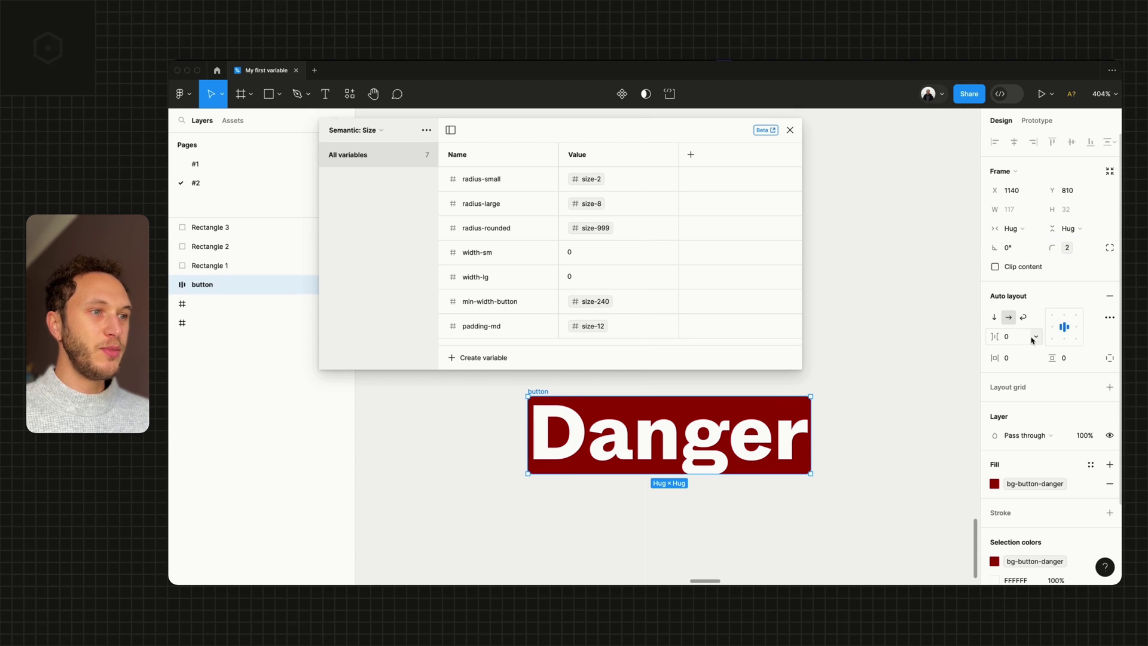
scroll(833, 392, "up", 5)
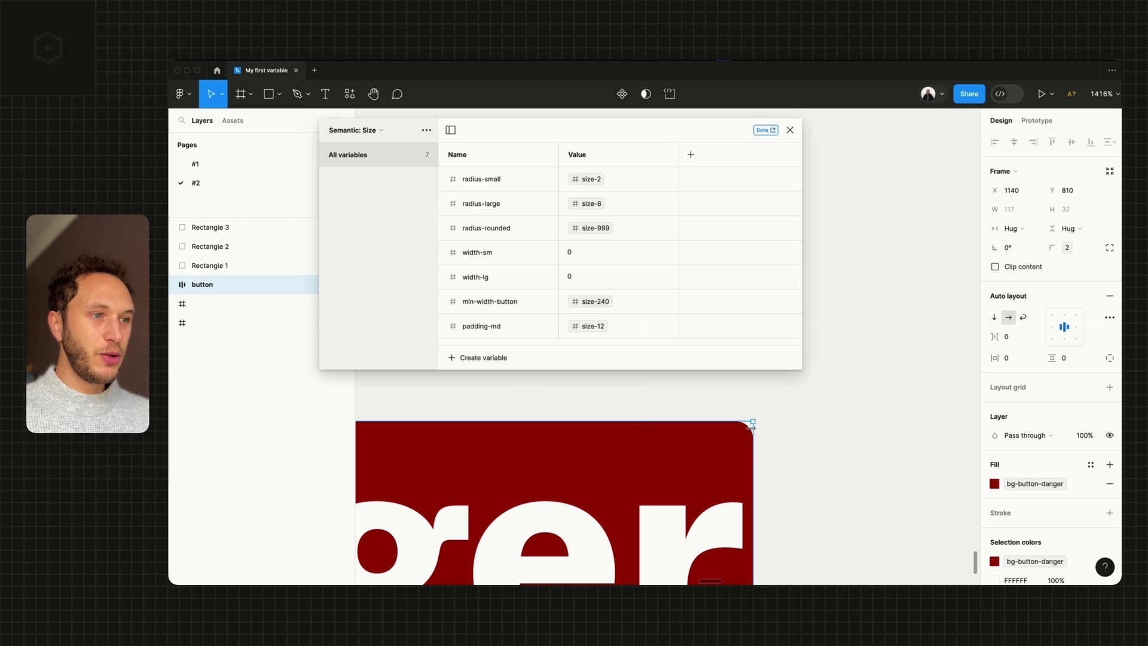
scroll(727, 425, "down", 5)
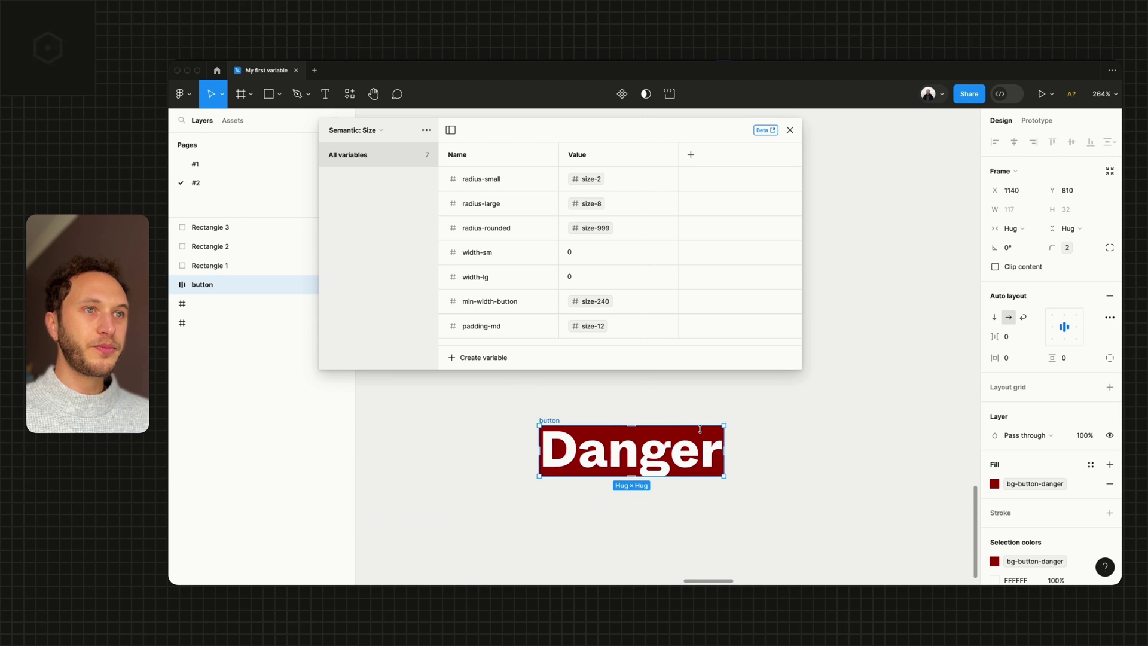
Step: Set horizontal and vertical padding to padding-md (12), making the button 141×56
left_click(1036, 358)
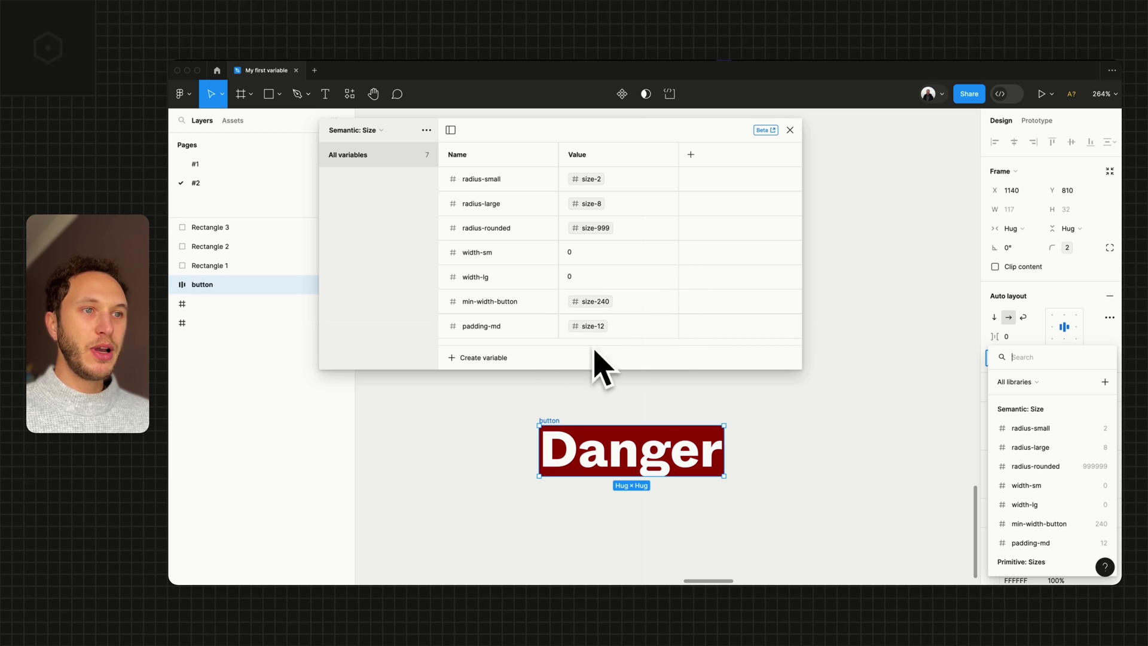
left_click(1017, 543)
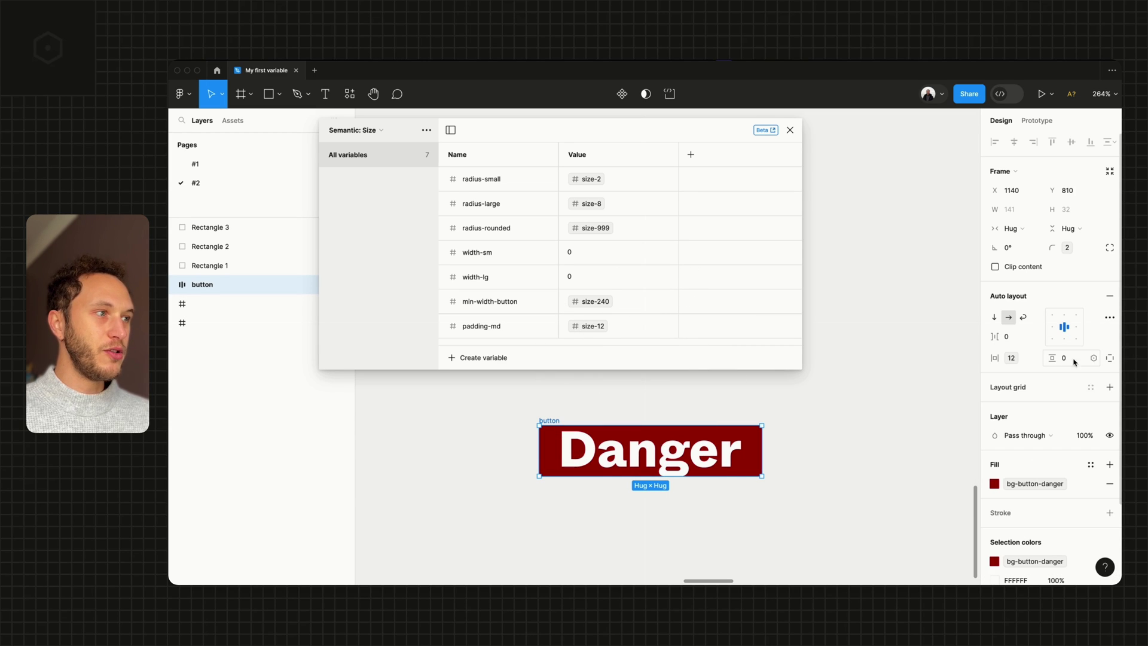
left_click(1024, 544)
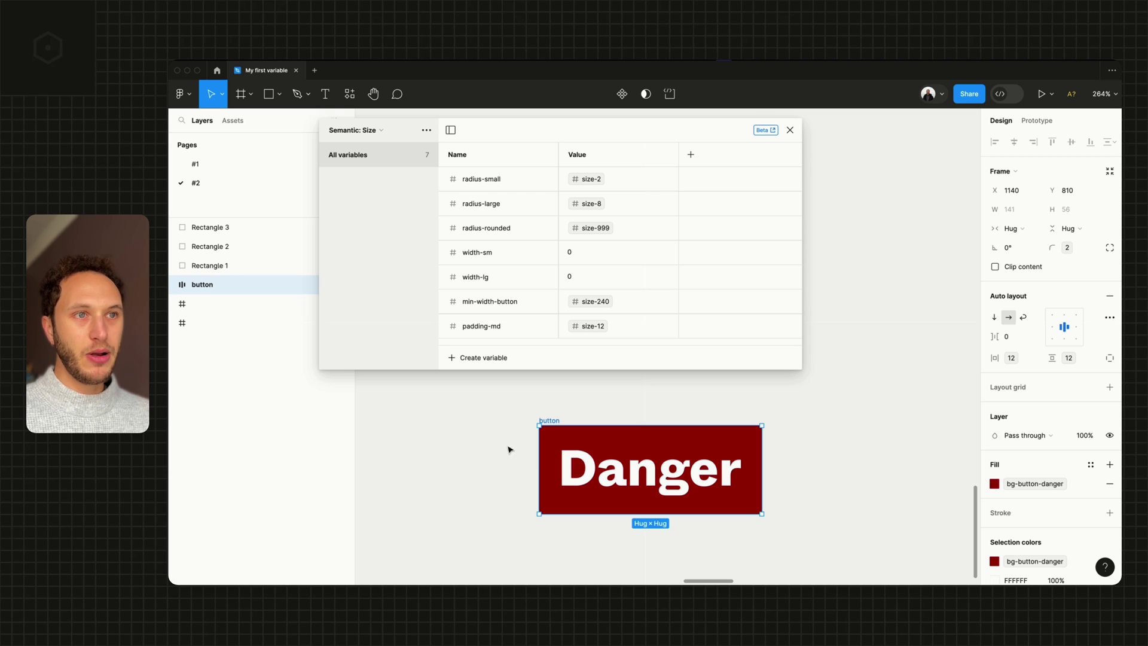
left_click_drag(628, 130, 709, 130)
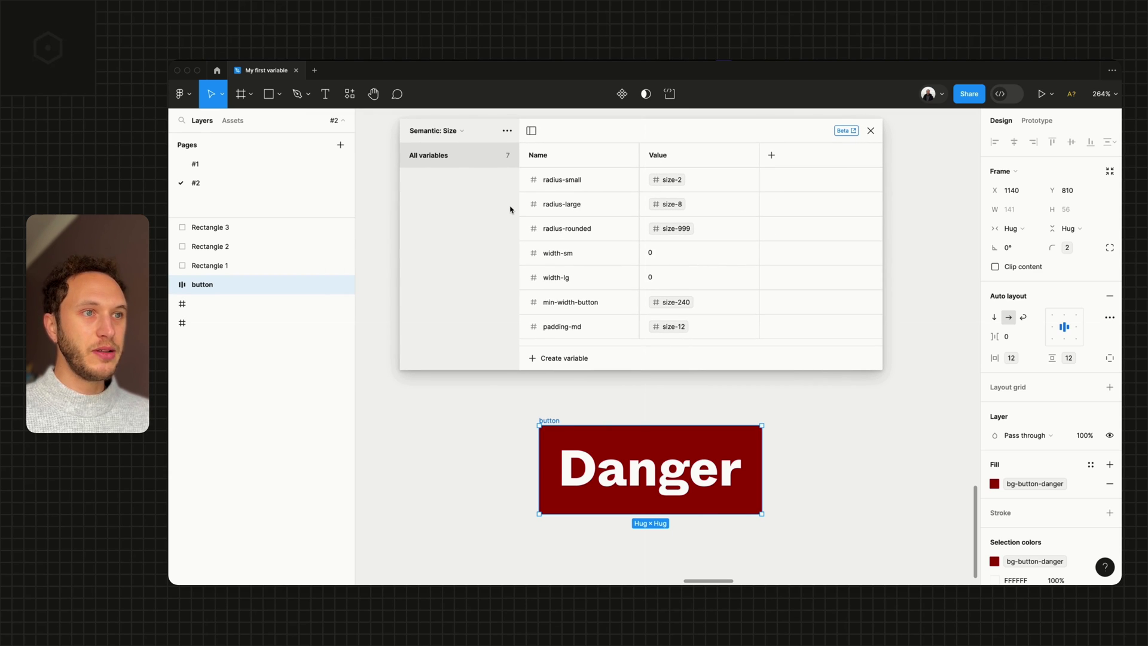
Step: Close the Variables window, deselect the Danger button and zoom out to show the token cards
left_click(430, 133)
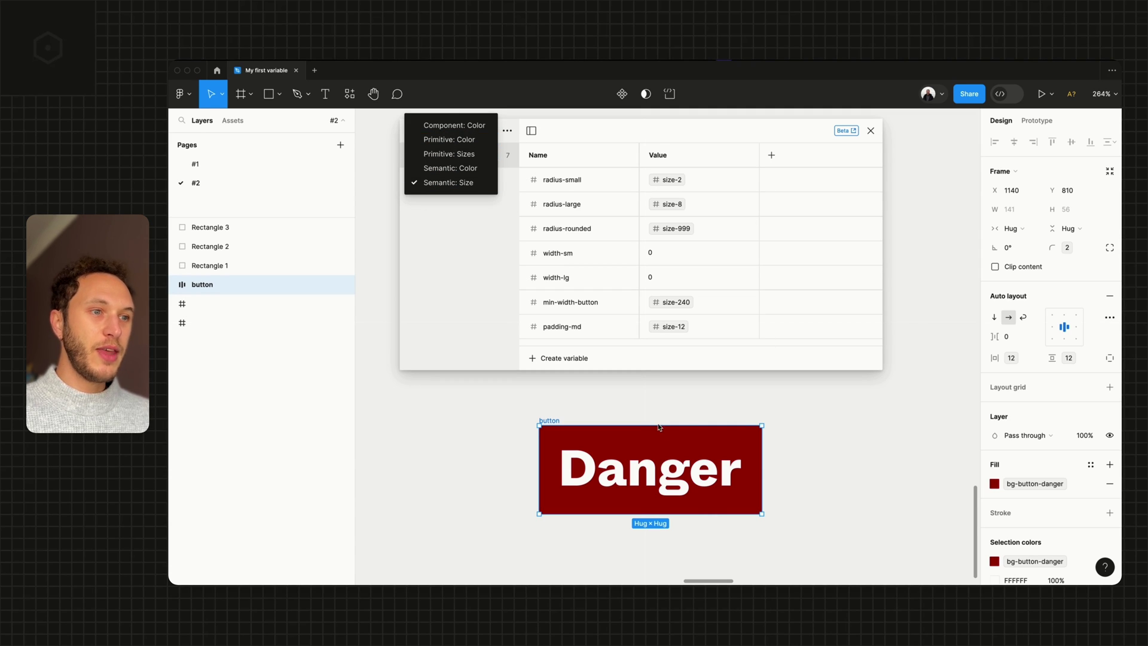
left_click(648, 444)
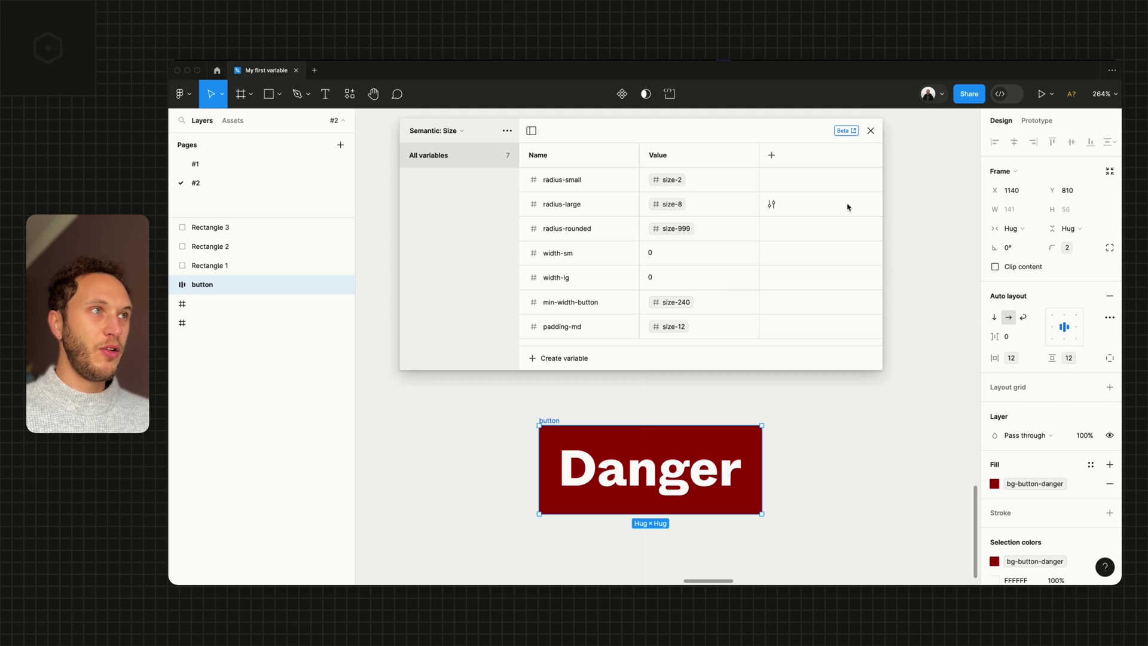
left_click(871, 131)
left_click(640, 317)
scroll(640, 318, "down", 8)
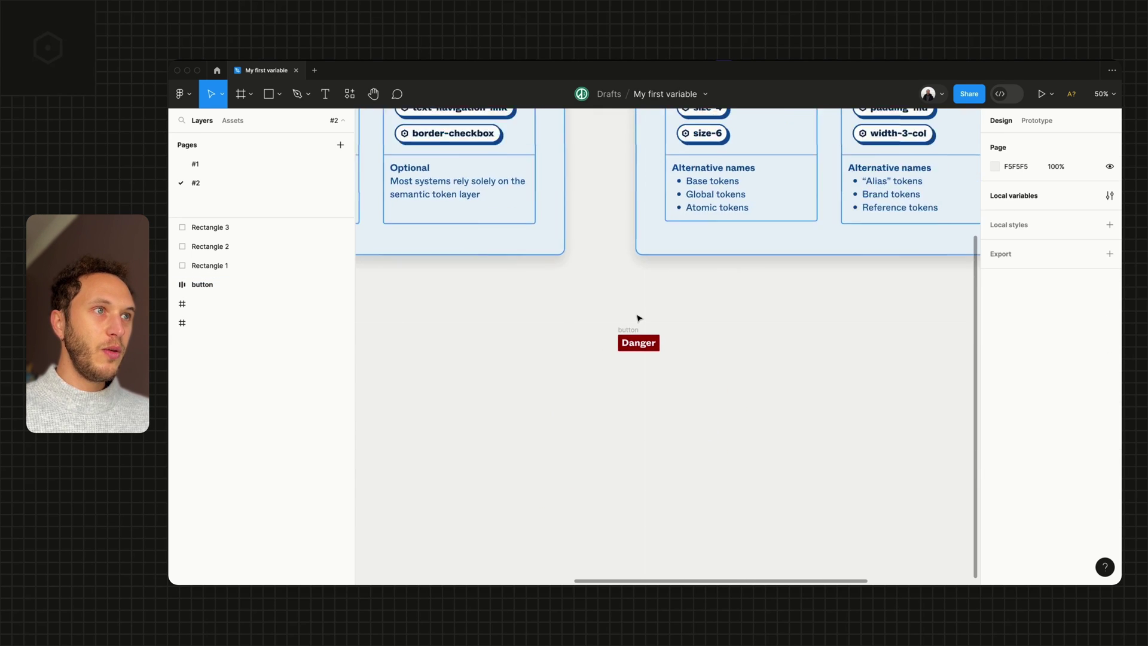
scroll(639, 317, "down", 6)
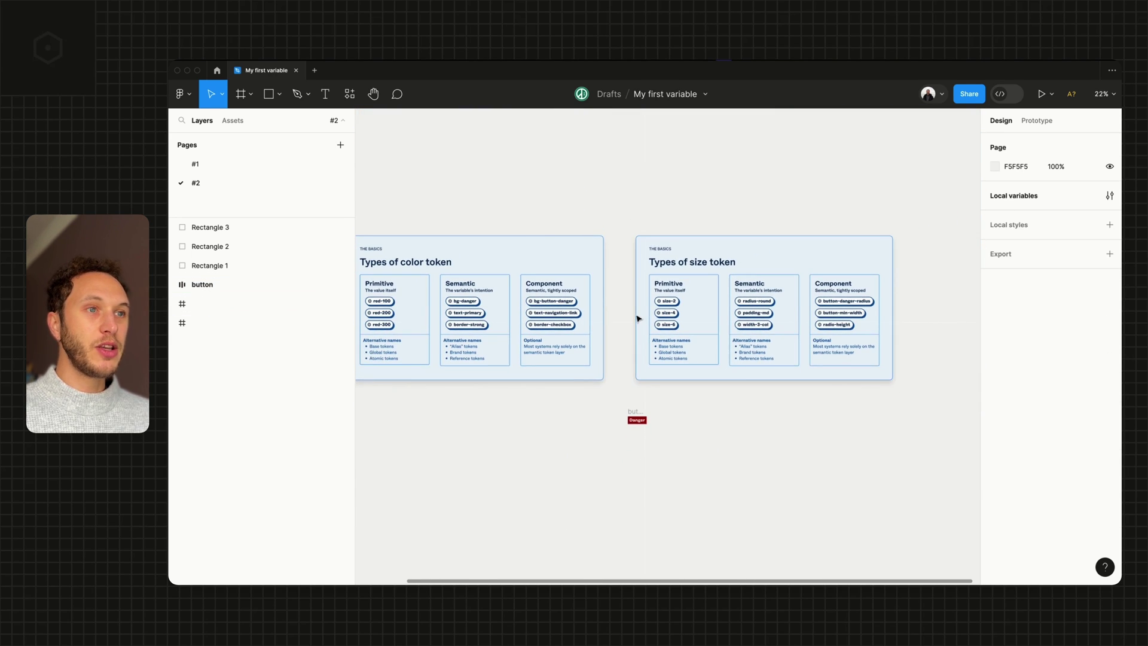
scroll(638, 318, "left", 3)
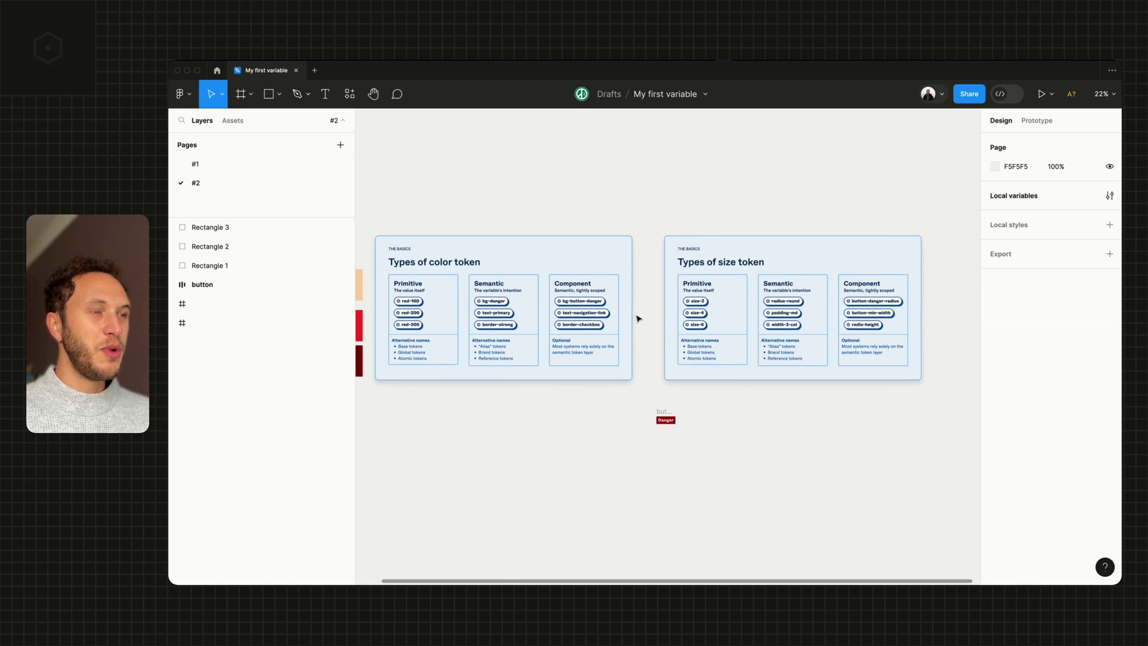